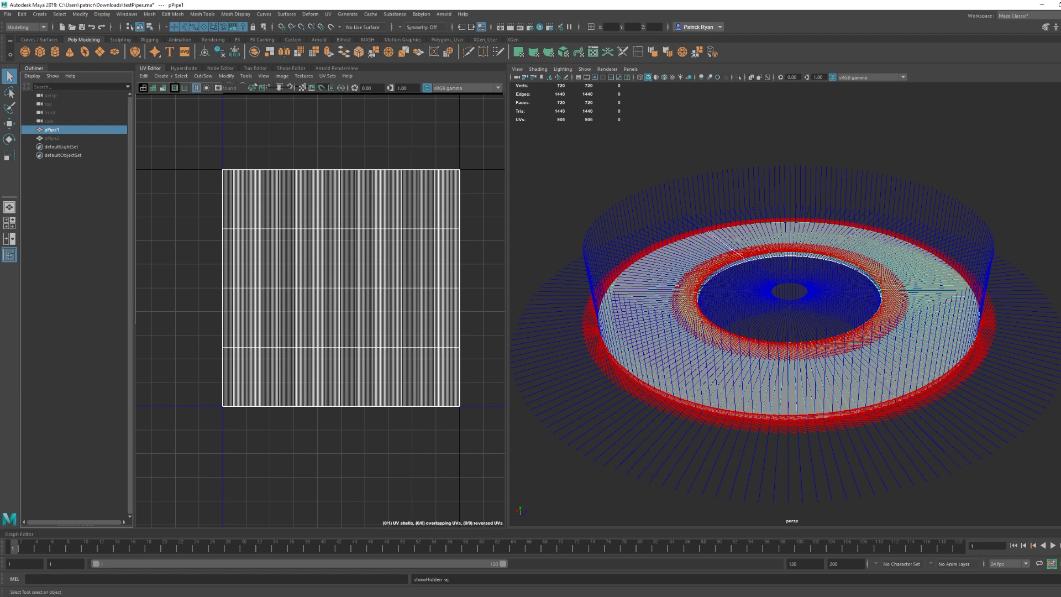
Step: Alternate the visibility of pPipe1 and pPipe2 to compare their UV layouts and tangent directions
key("ctrl+h")
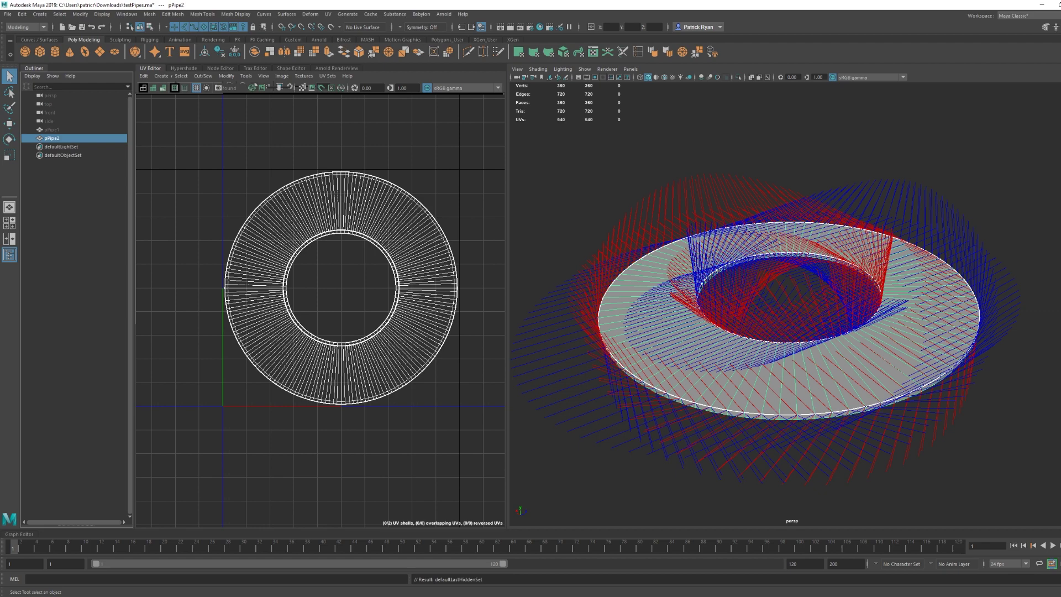
key("ctrl+shift+h")
left_click(51, 130)
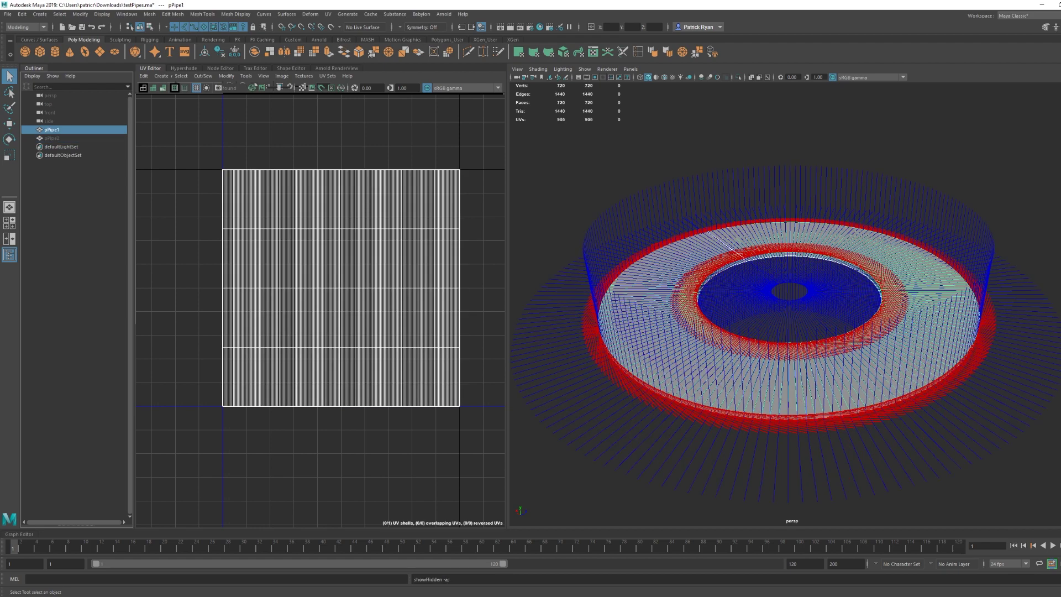
key("ctrl+h")
left_click(51, 137)
key("shift+h")
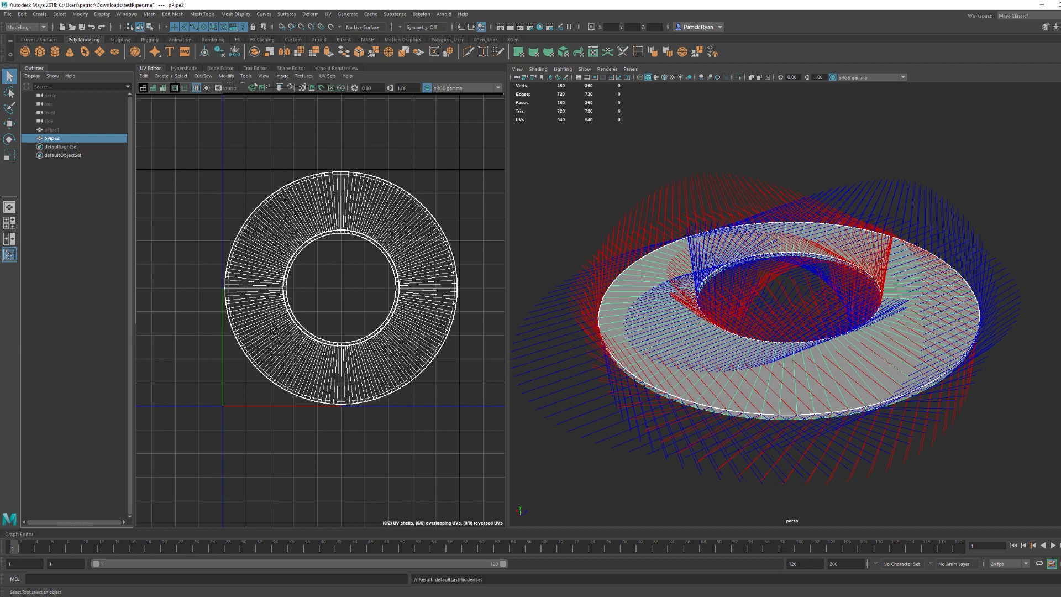
key("ctrl+h")
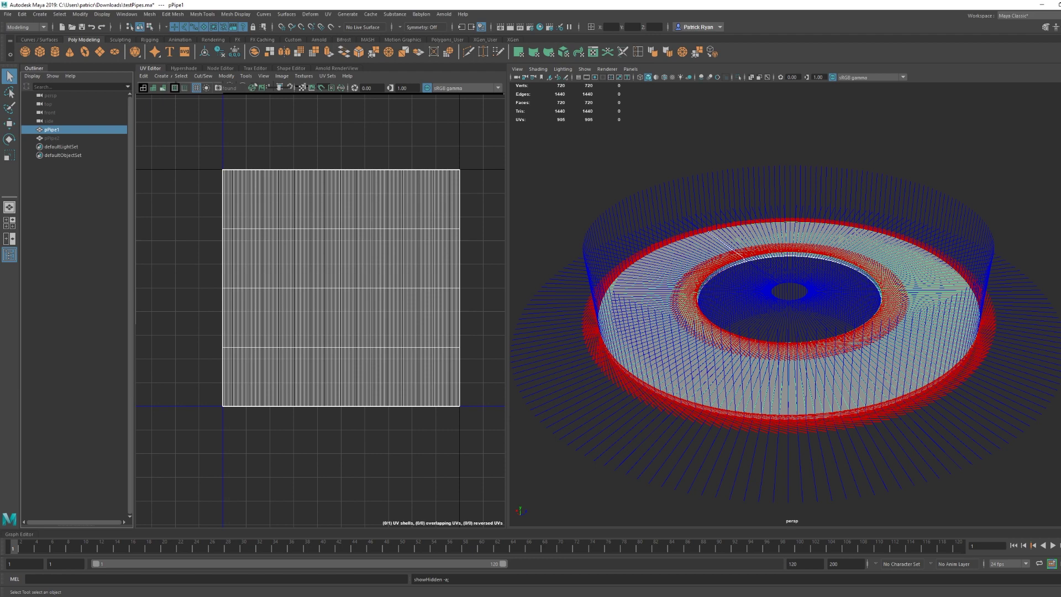
key("ctrl+h")
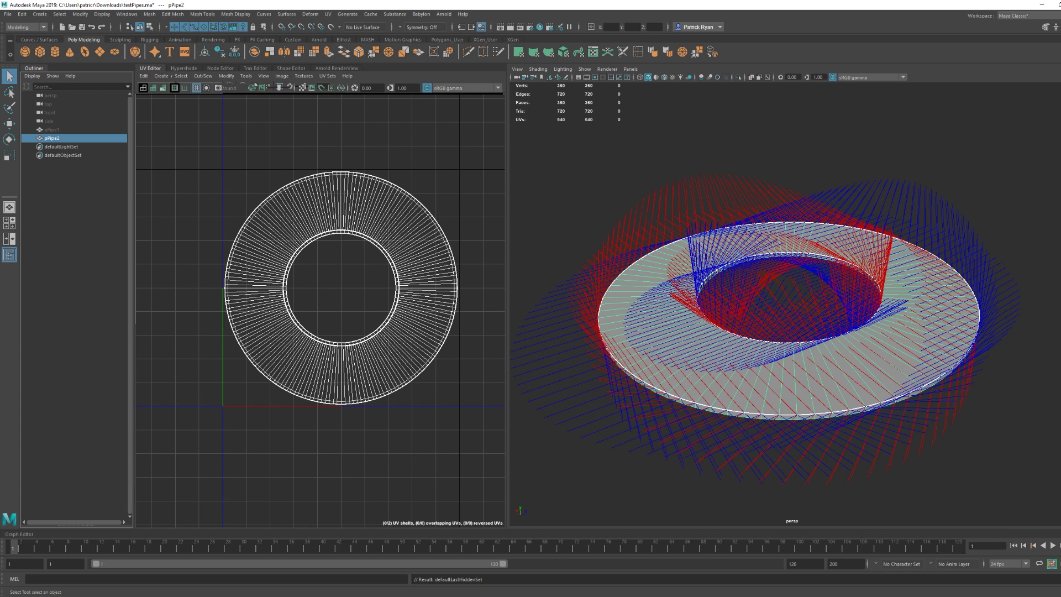
key("ctrl+z")
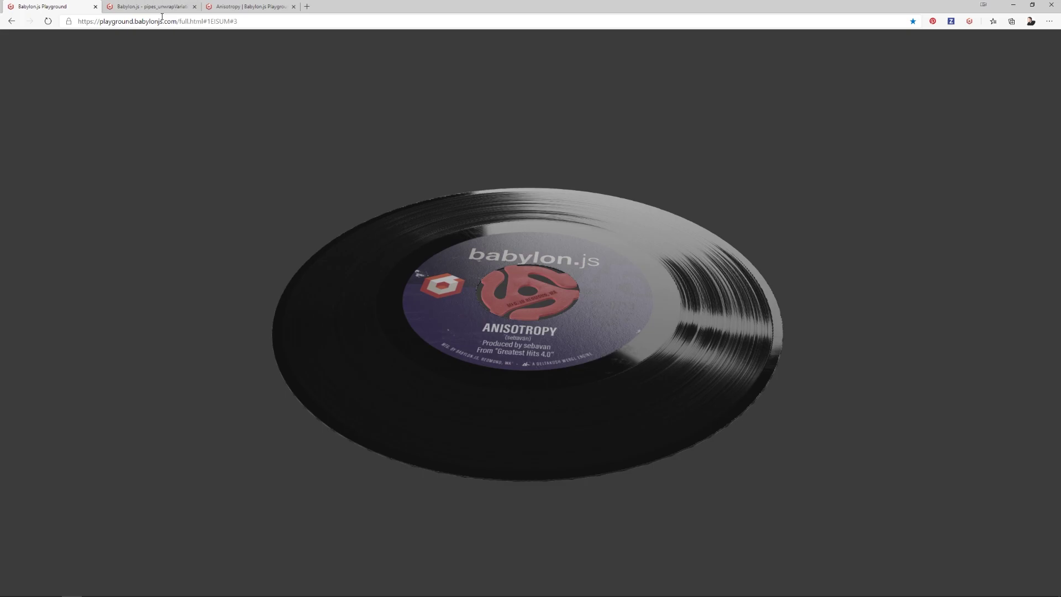
Step: Switch to the pipes scene in the Babylon.js Sandbox and enable anisotropy on the straightUVmat material
left_click(169, 10)
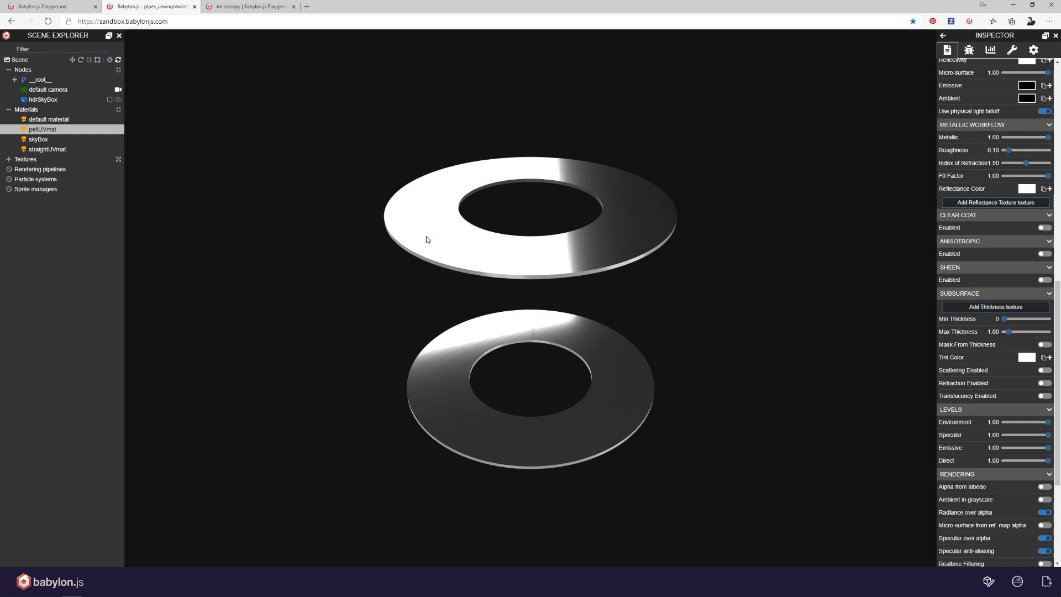
mouse_move(481, 251)
left_mouse_down()
mouse_move(540, 253)
mouse_move(505, 263)
mouse_move(512, 254)
mouse_move(464, 234)
left_mouse_up()
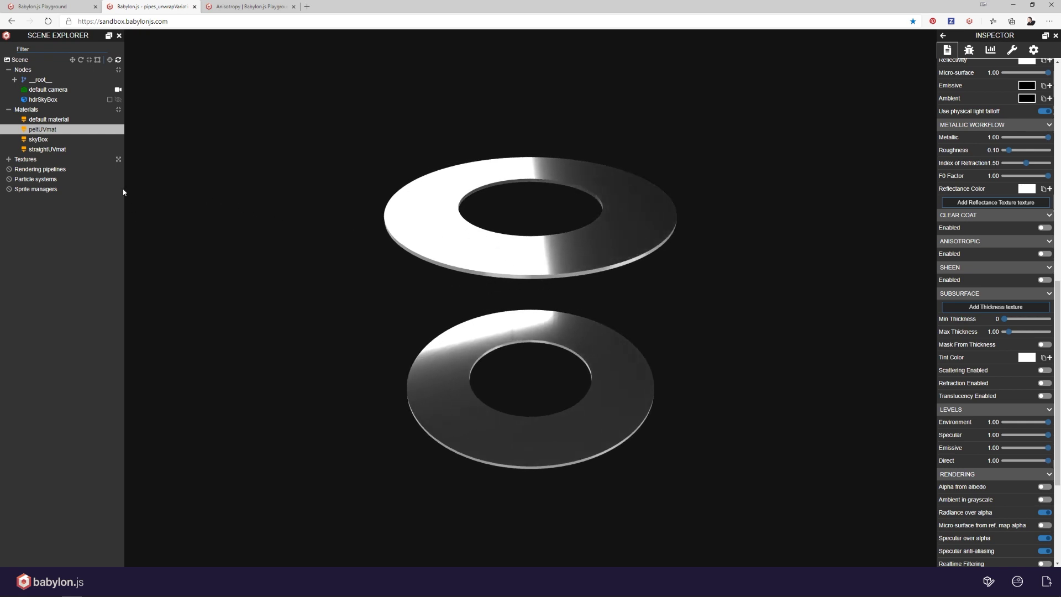
left_click(43, 150)
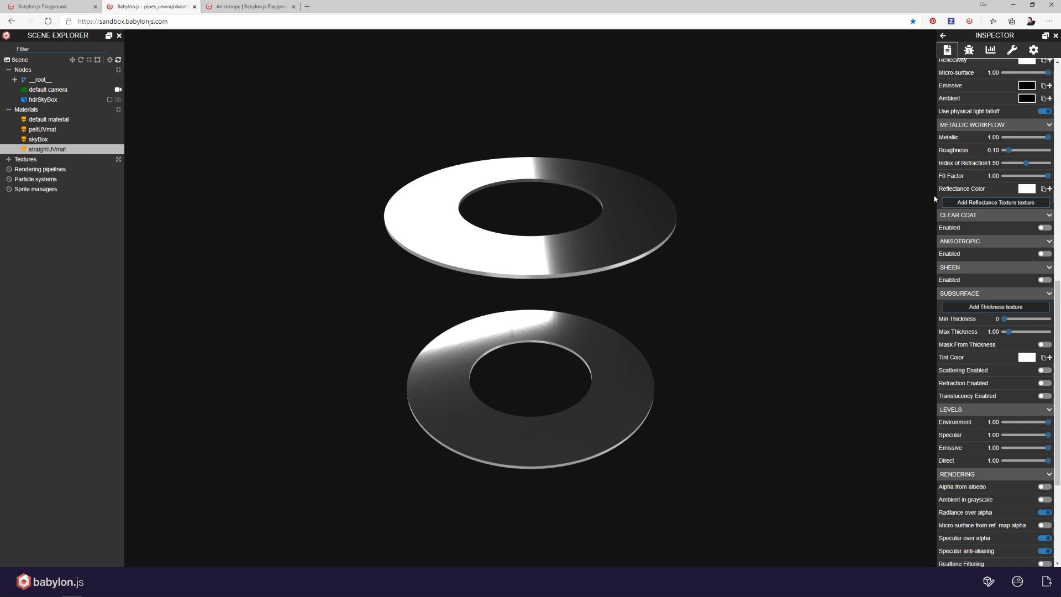
scroll(967, 183, "up", 15)
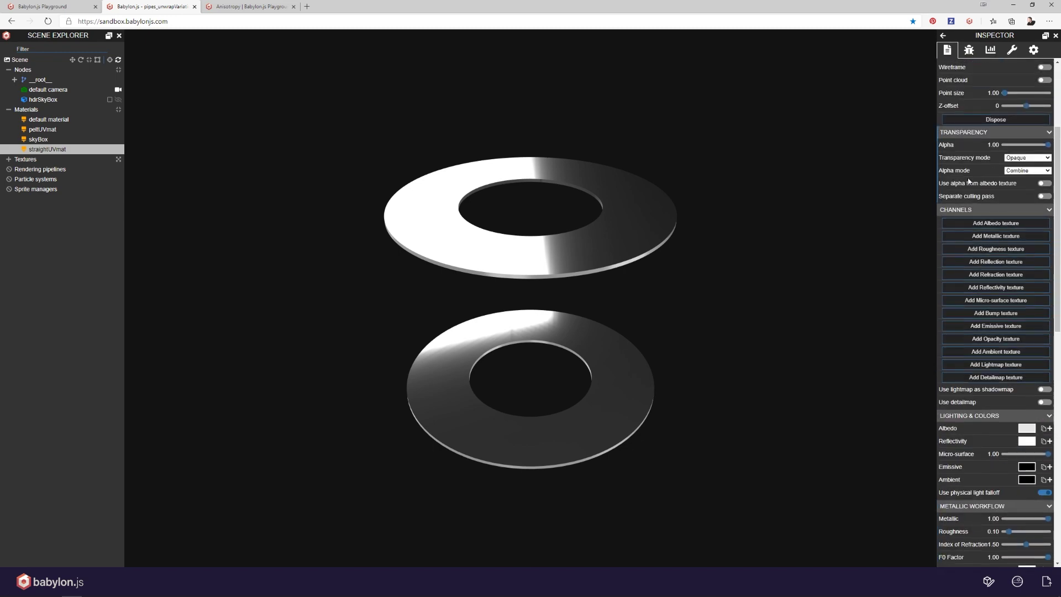
scroll(968, 181, "down", 15)
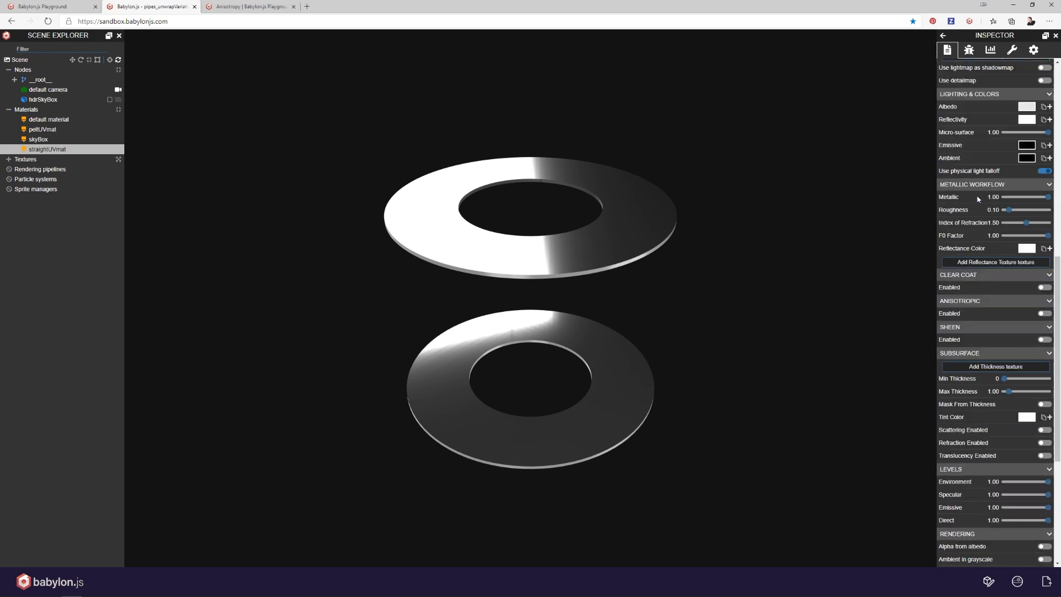
scroll(978, 199, "down", 2)
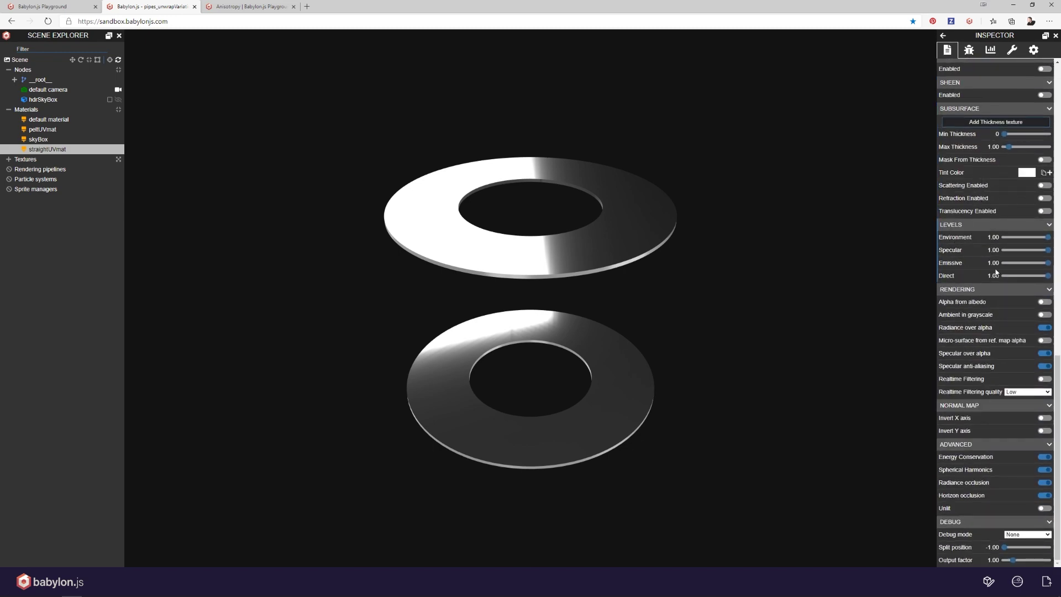
scroll(1007, 236, "up", 3)
scroll(1005, 243, "up", 3)
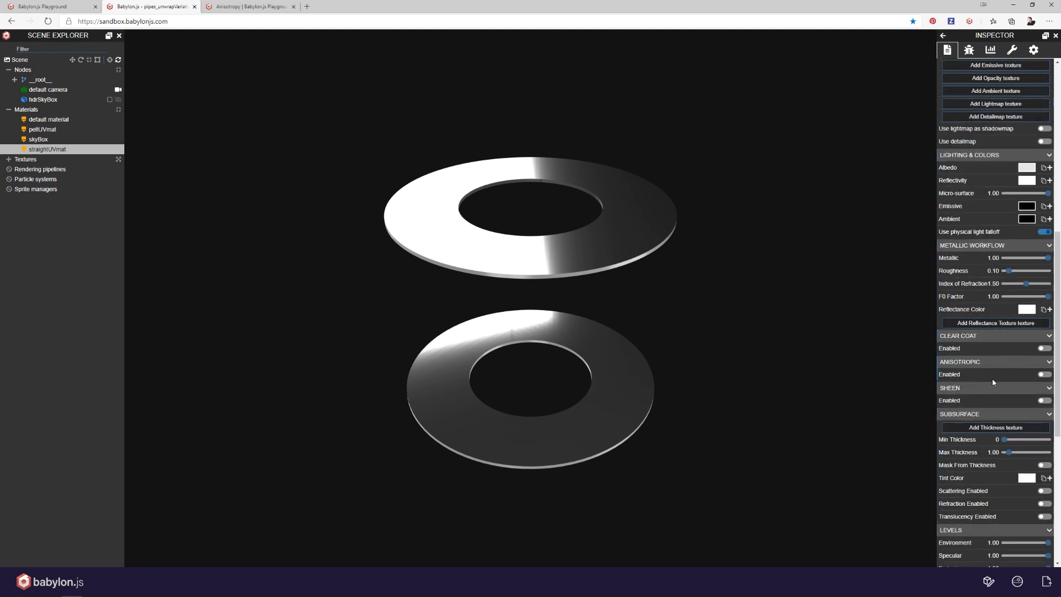
left_click(1042, 375)
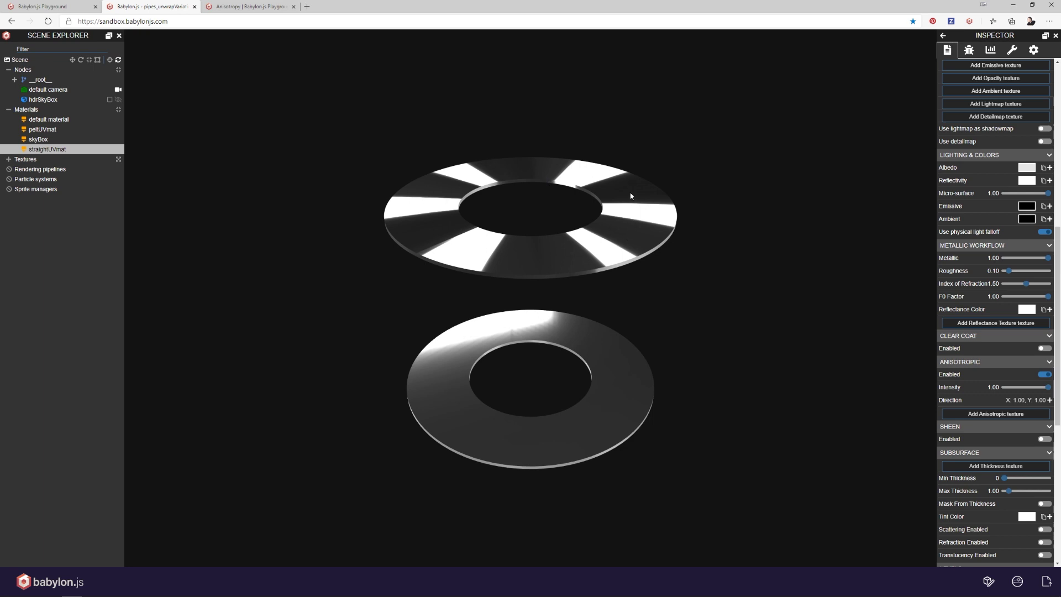
Step: Test straightUVmat's anisotropic direction with Y values of 0 and 0.5, and restore Y to 1
mouse_move(1047, 386)
left_mouse_down()
mouse_move(1004, 395)
mouse_move(1051, 388)
left_mouse_up()
left_click(1049, 400)
double_click(987, 419)
type("0")
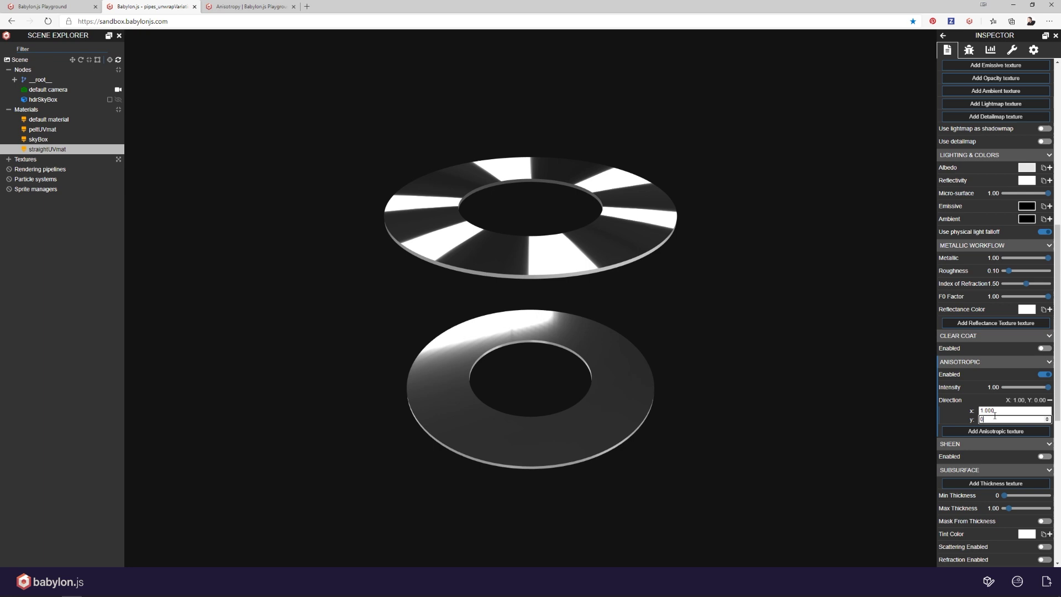
type(".5")
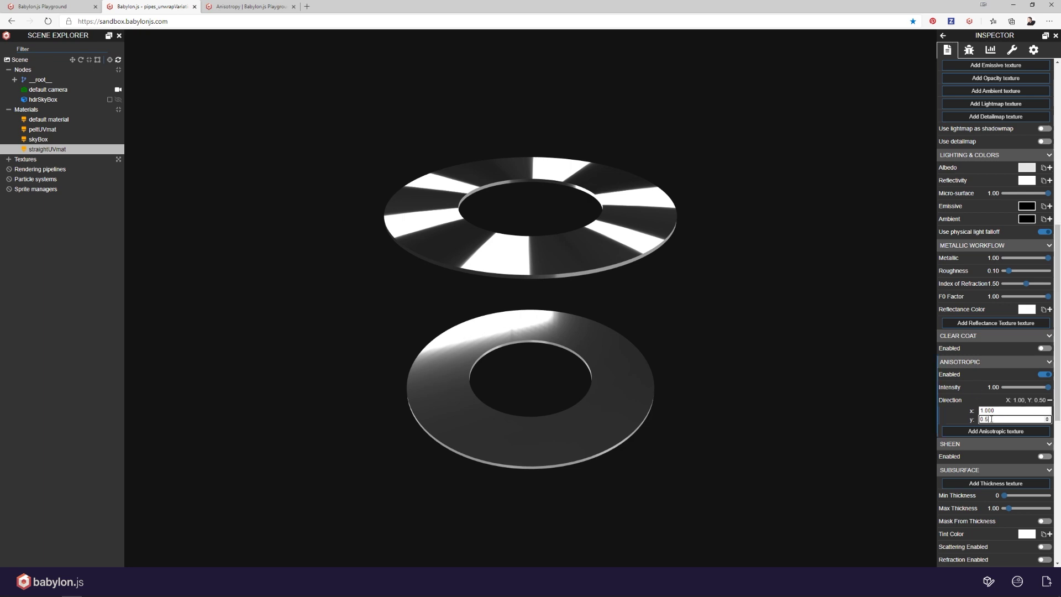
type("1")
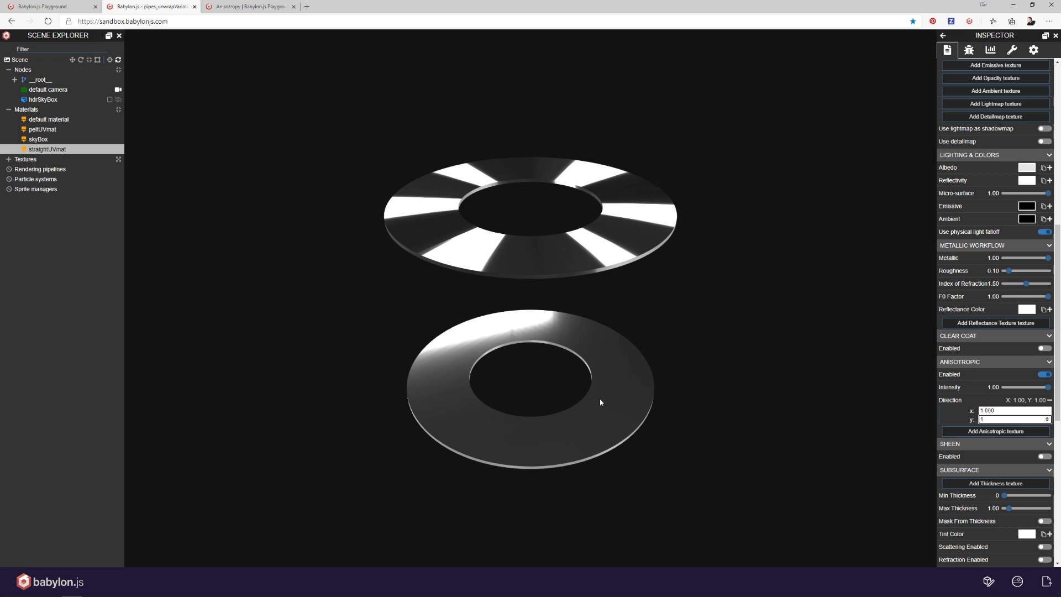
Step: Enable anisotropy on the peltUVmat material and check the reflections on the lower ring
left_click(42, 129)
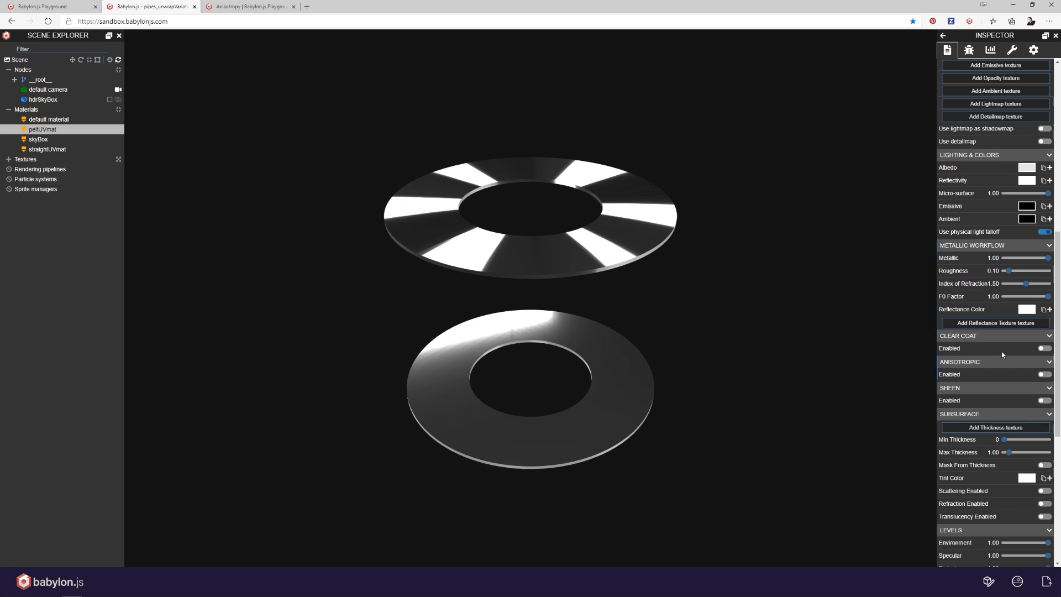
left_click(1044, 375)
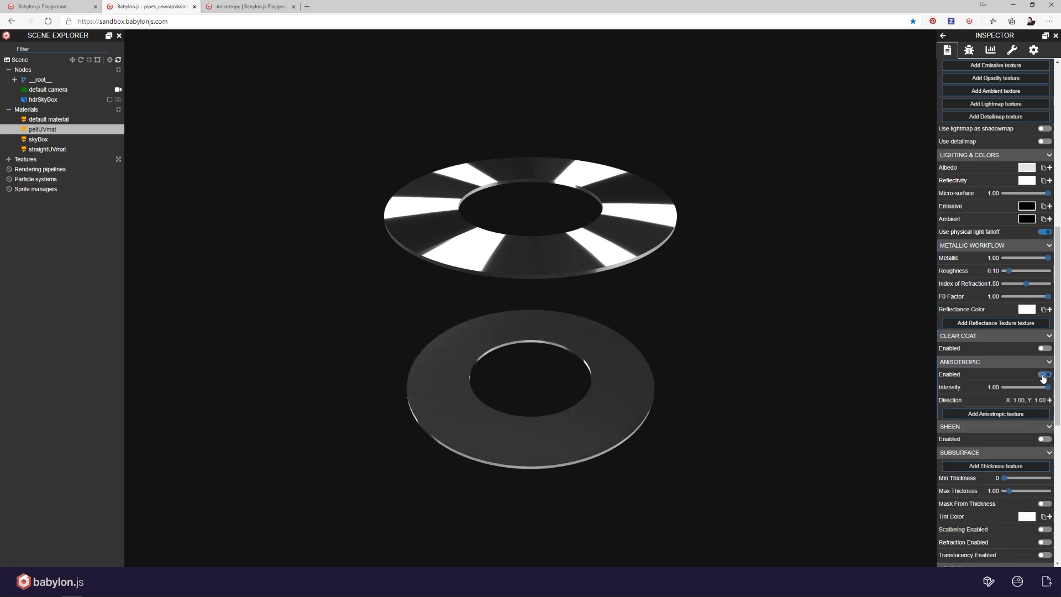
mouse_move(755, 391)
left_mouse_down()
mouse_move(741, 388)
mouse_move(745, 379)
left_mouse_up()
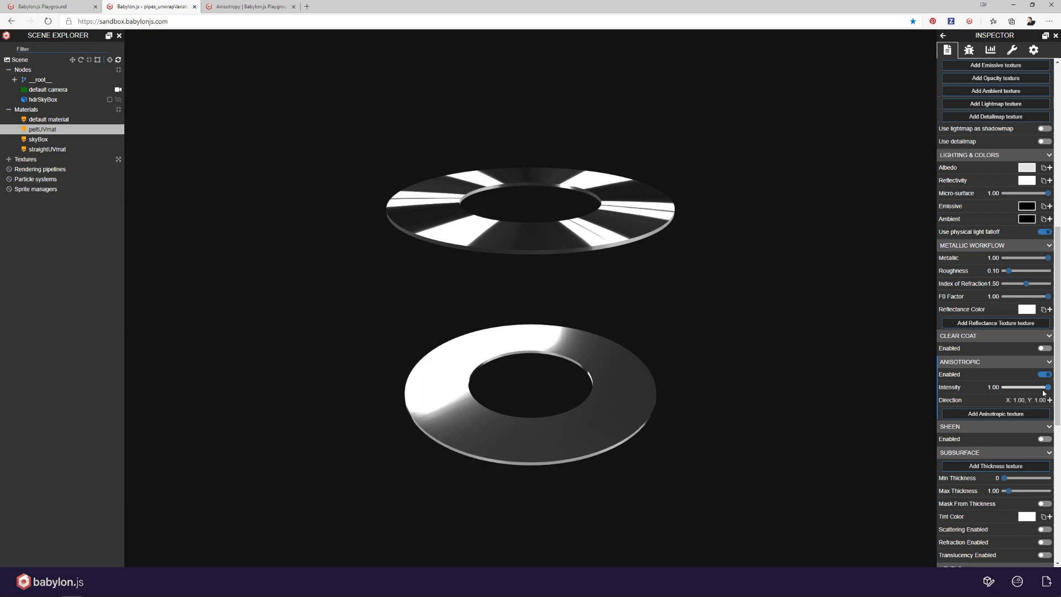
Step: Test peltUVmat's anisotropic intensity at 0 and return it to 1.00 to compare the reflections
left_click_drag(1048, 389, 996, 396)
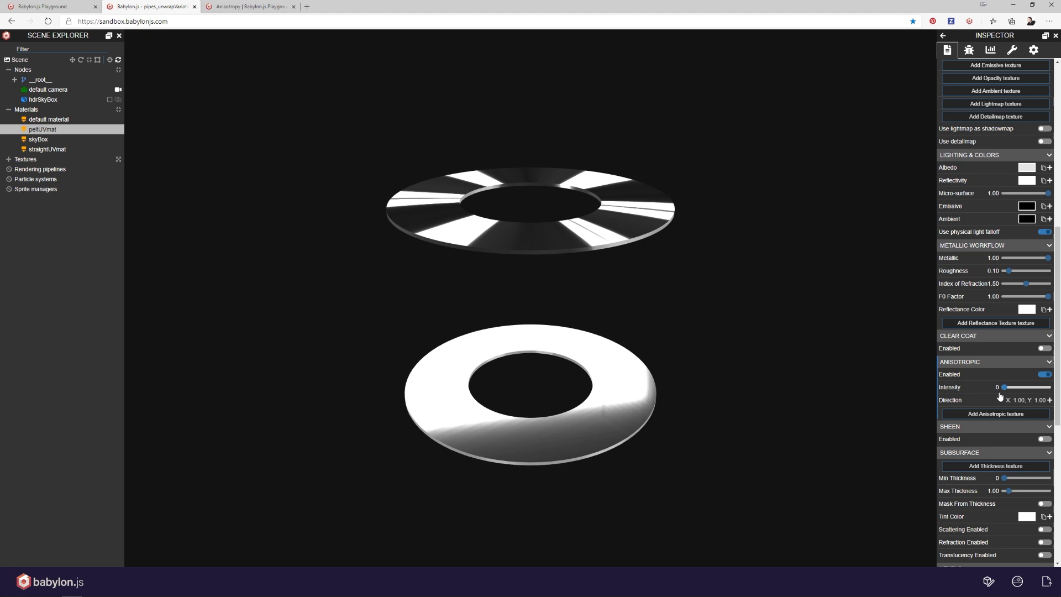
left_click_drag(1003, 387, 1054, 391)
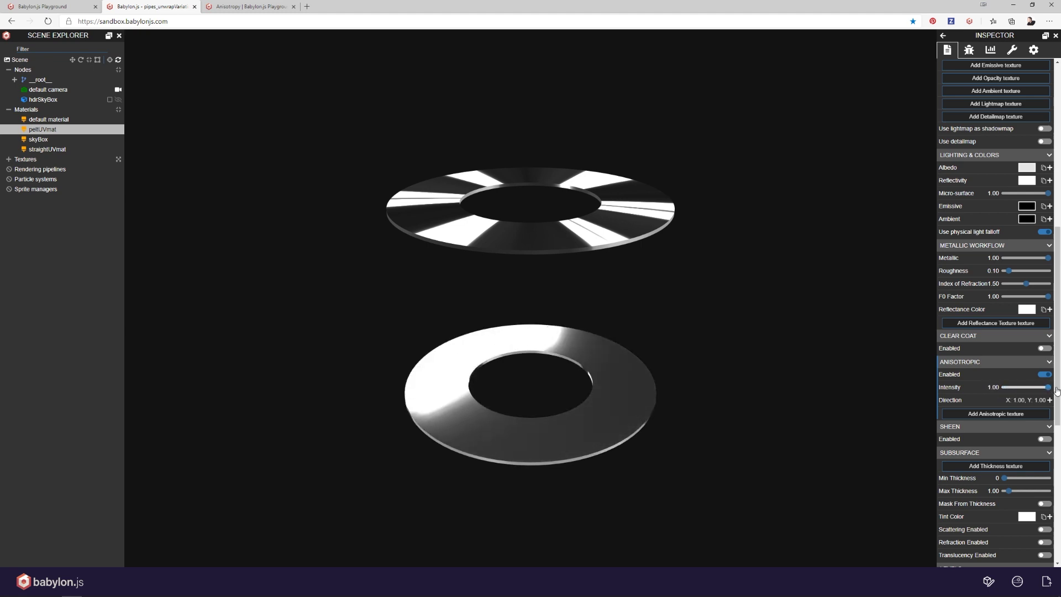
left_click_drag(828, 408, 816, 405)
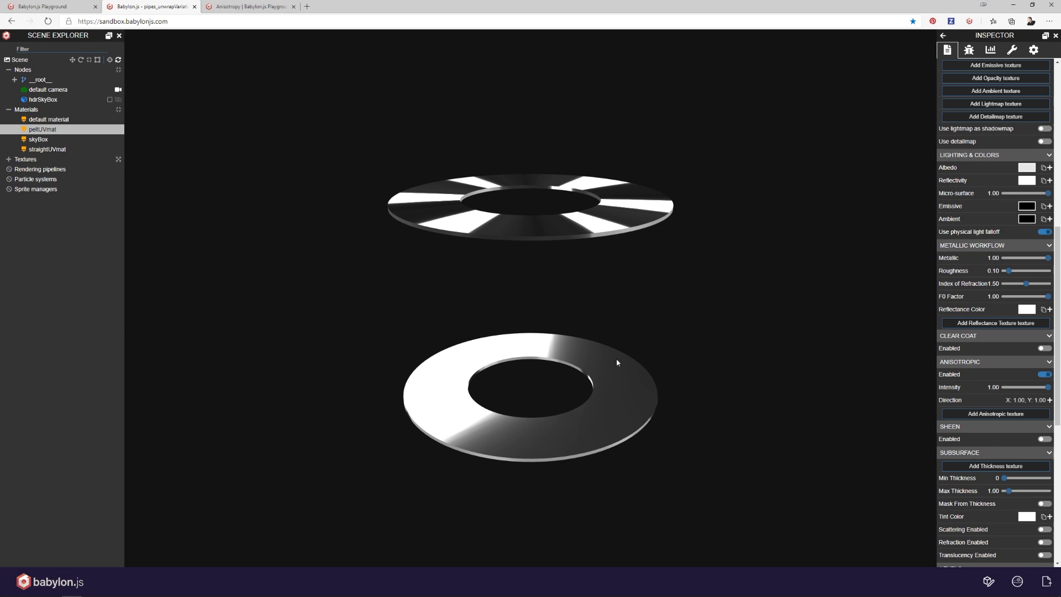
Step: Set the debug mode of both peltUVmat and straightUVmat to Anisotropic Tangents
scroll(982, 393, "down", 6)
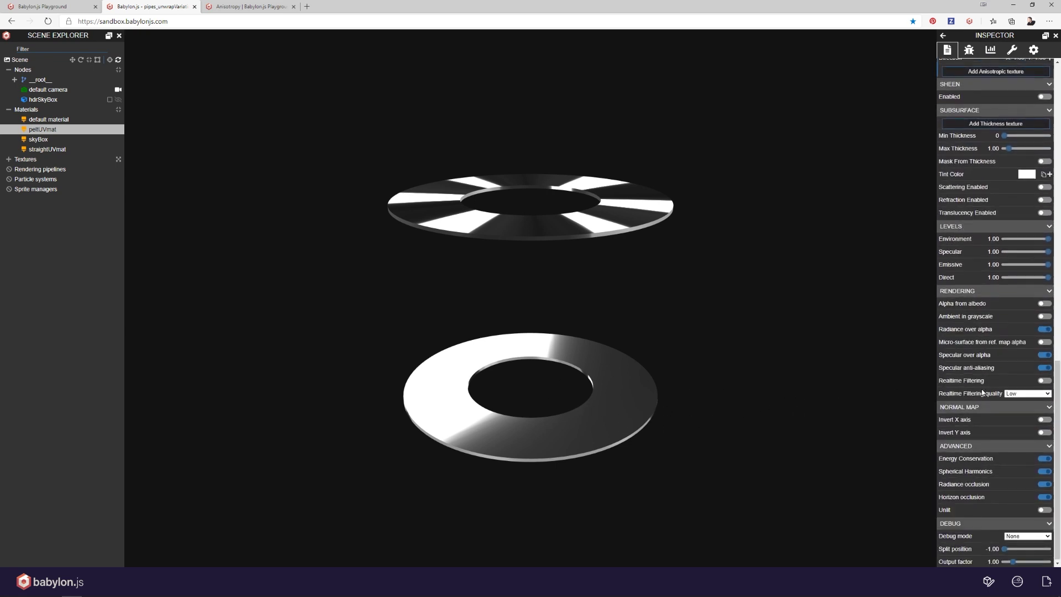
left_click(1022, 534)
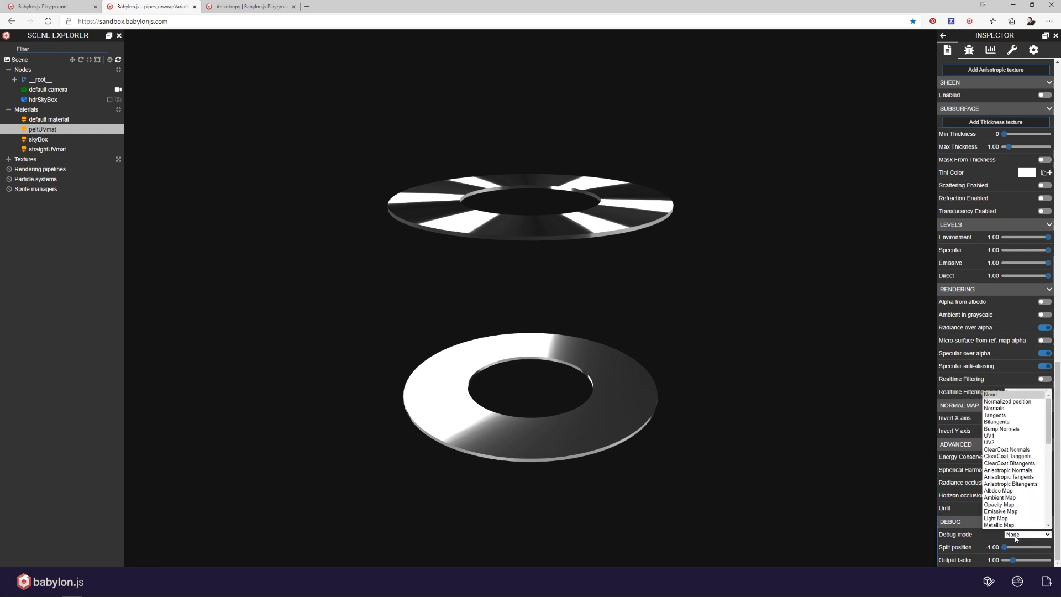
left_click(1010, 477)
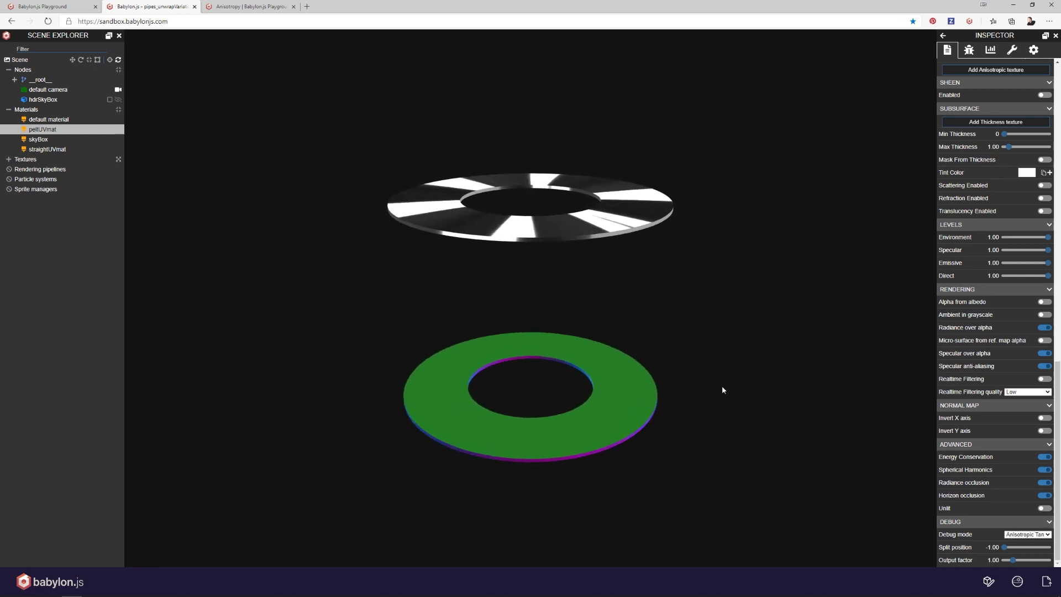
left_click(34, 150)
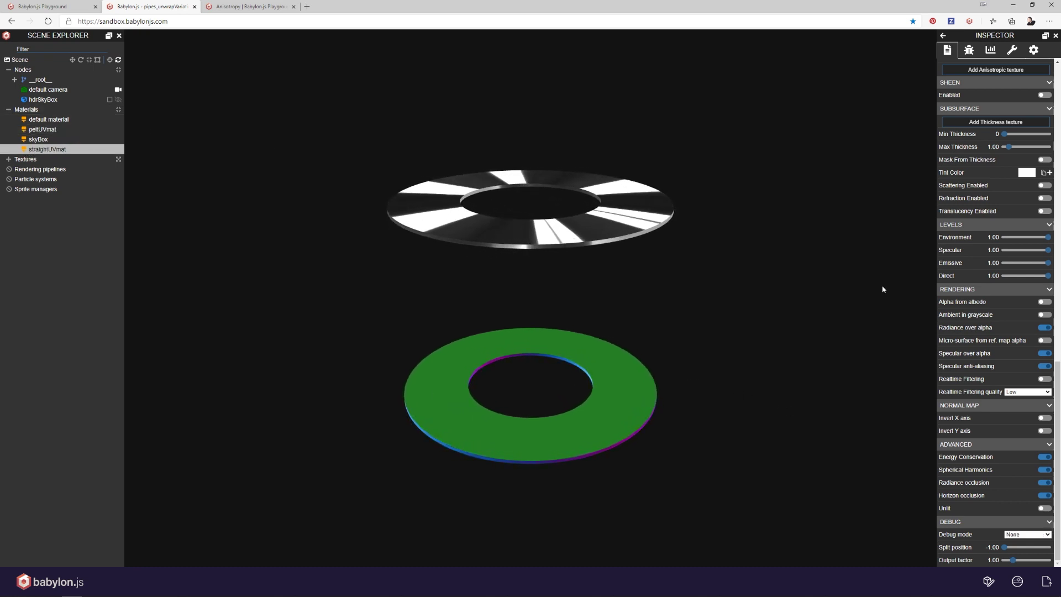
left_click(1029, 534)
left_click(1028, 472)
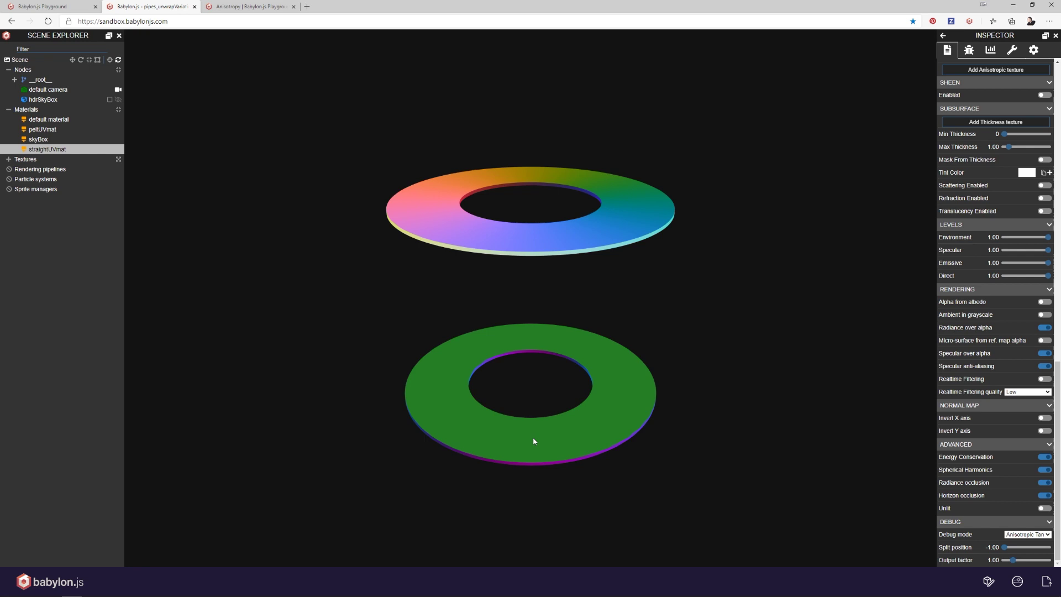
Step: Reset the debug mode of straightUVmat and peltUVmat to None
left_click(1029, 534)
scroll(1019, 399, "up", 1)
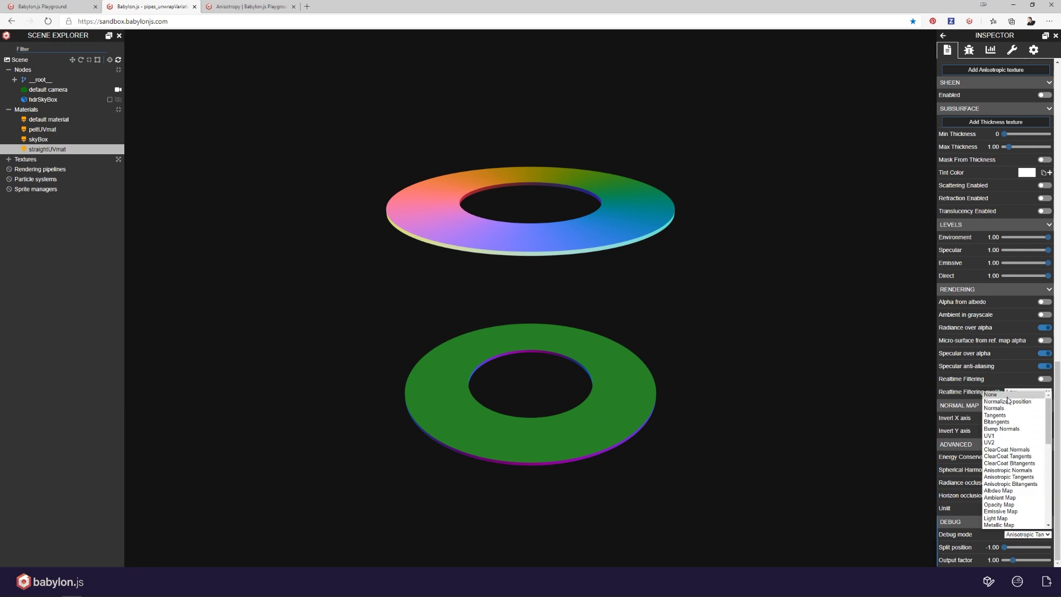
left_click(1010, 394)
left_click(42, 129)
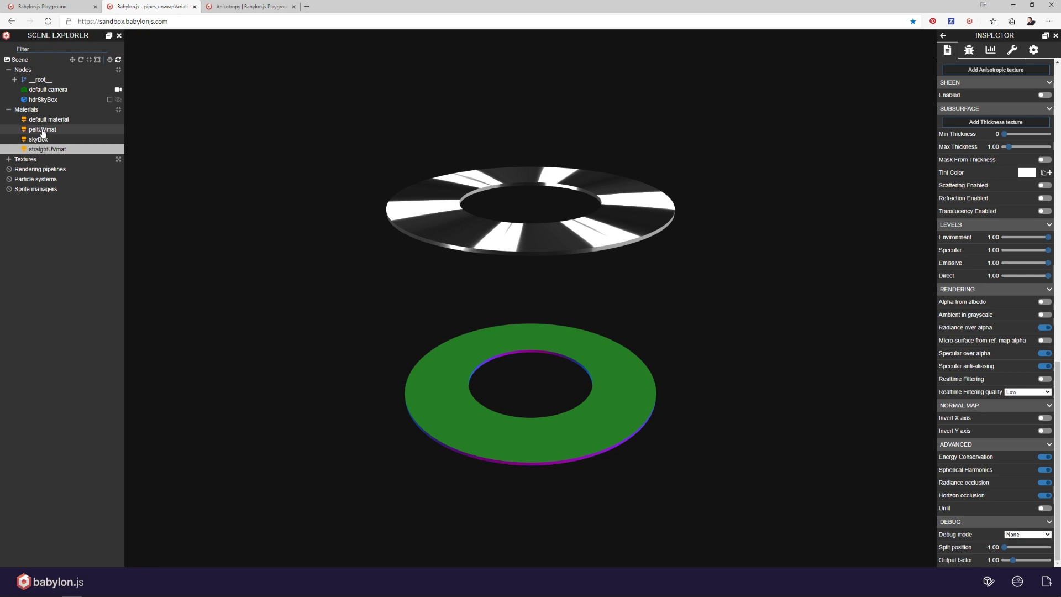
left_click(1027, 534)
scroll(1016, 442, "up", 3)
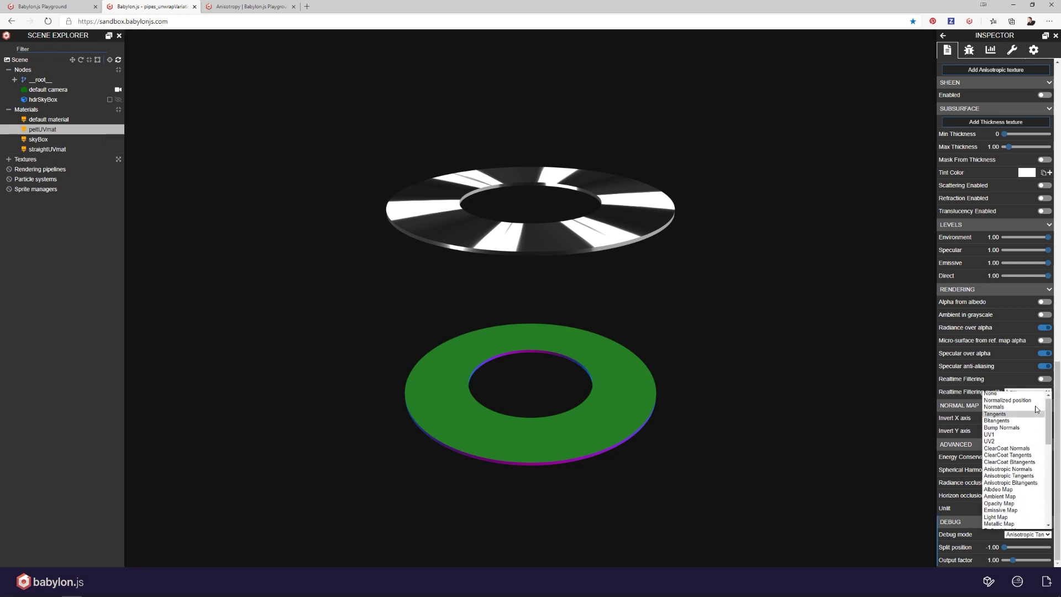
left_click(1011, 394)
left_click_drag(700, 365, 677, 364)
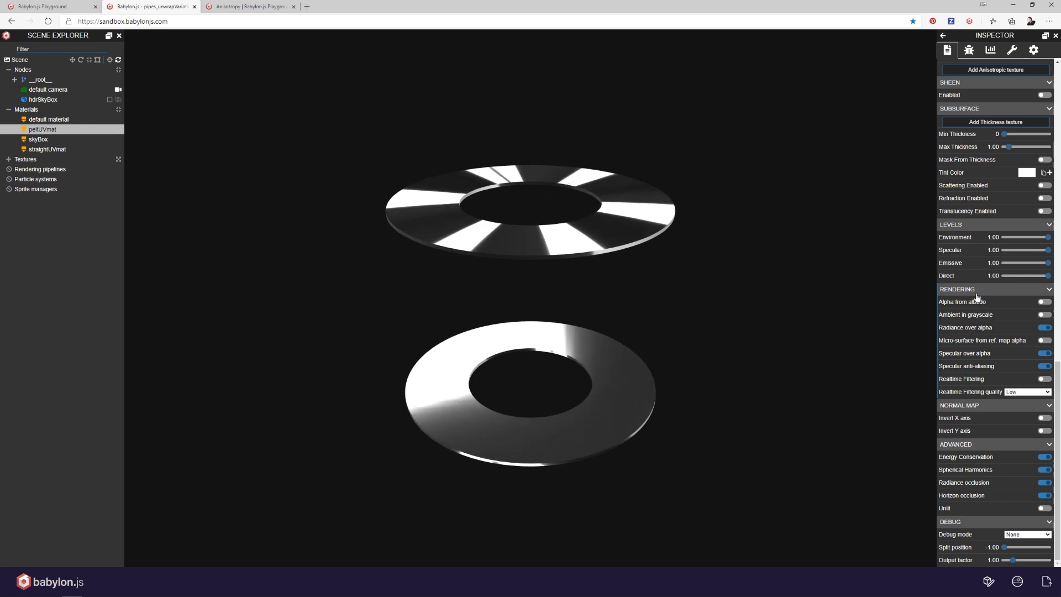
Step: Load anisotropyVinyl_peltAniso.png as peltUVmat's anisotropic texture and check the reflections on the lower ring from slightly different angles
scroll(975, 296, "up", 7)
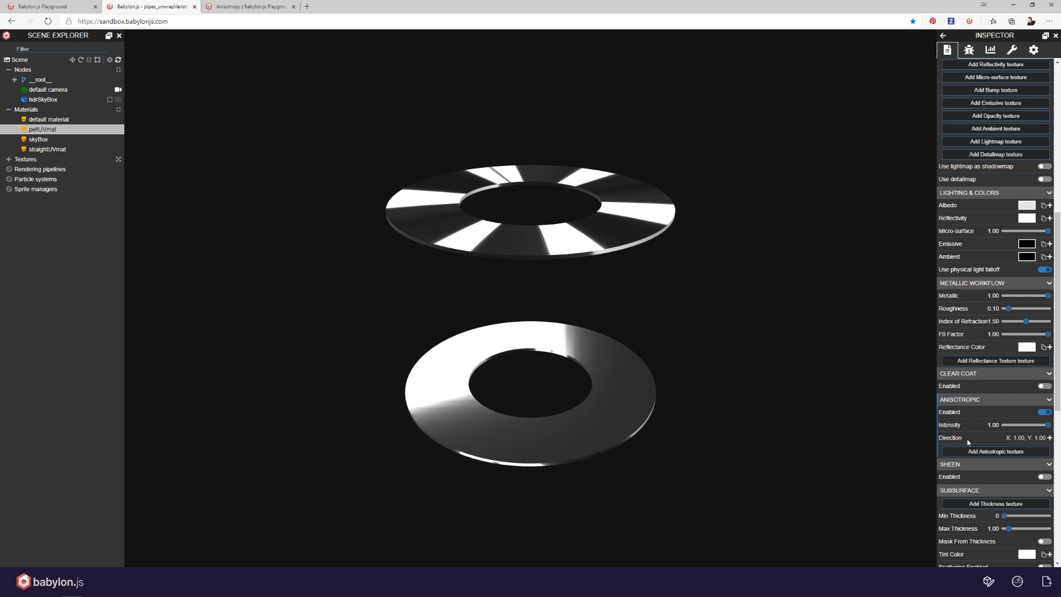
left_click(974, 453)
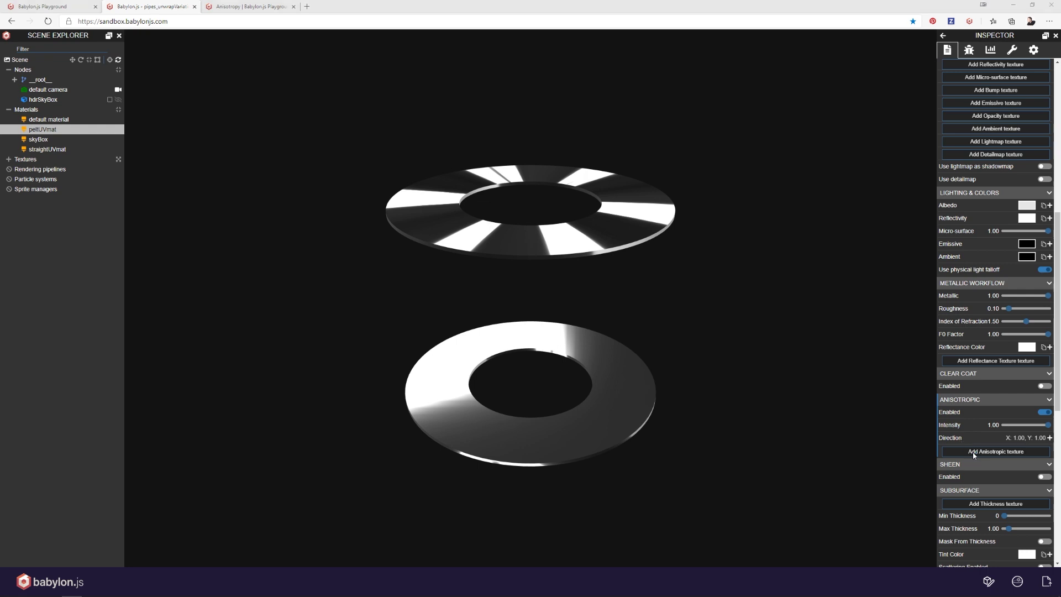
left_click(278, 65)
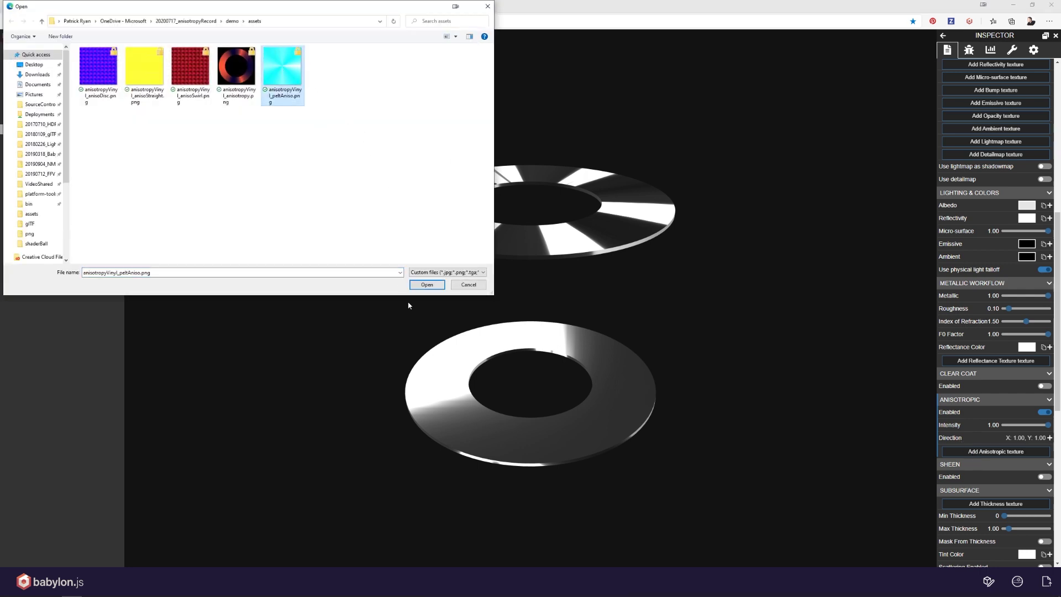
left_click(426, 284)
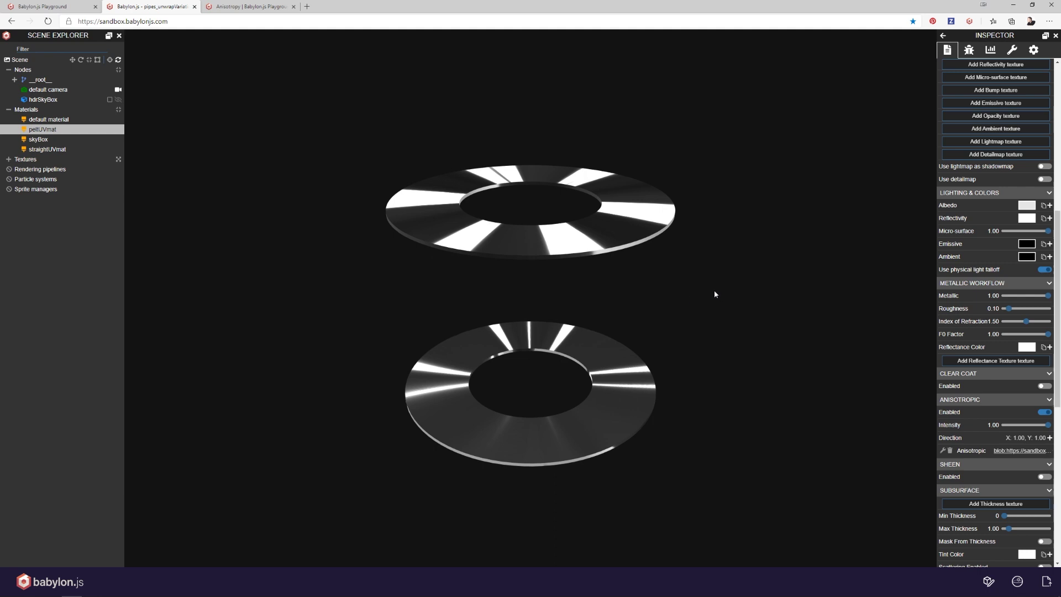
left_click_drag(714, 293, 695, 289)
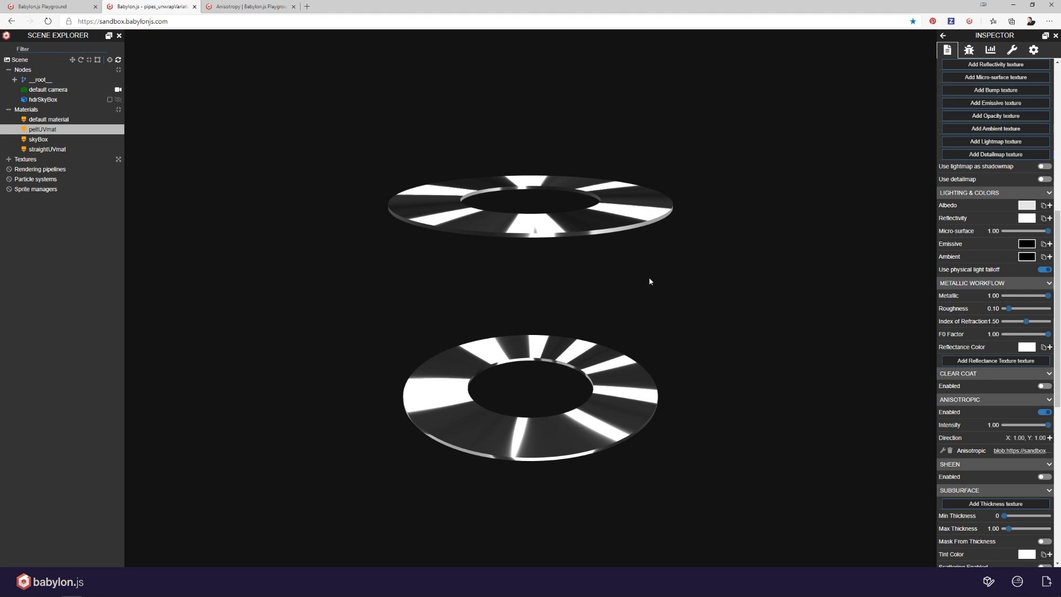
left_click_drag(649, 277, 658, 278)
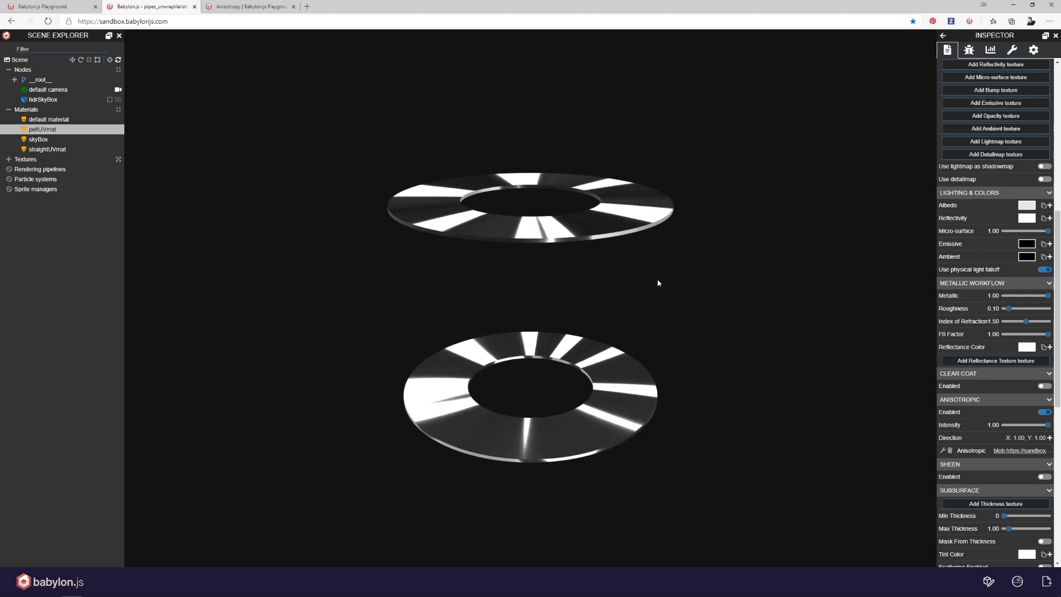
Step: Open peltUVmat's anisotropic texture and examine its red, green and blue channels separately, returning to the red channel
left_click(1002, 451)
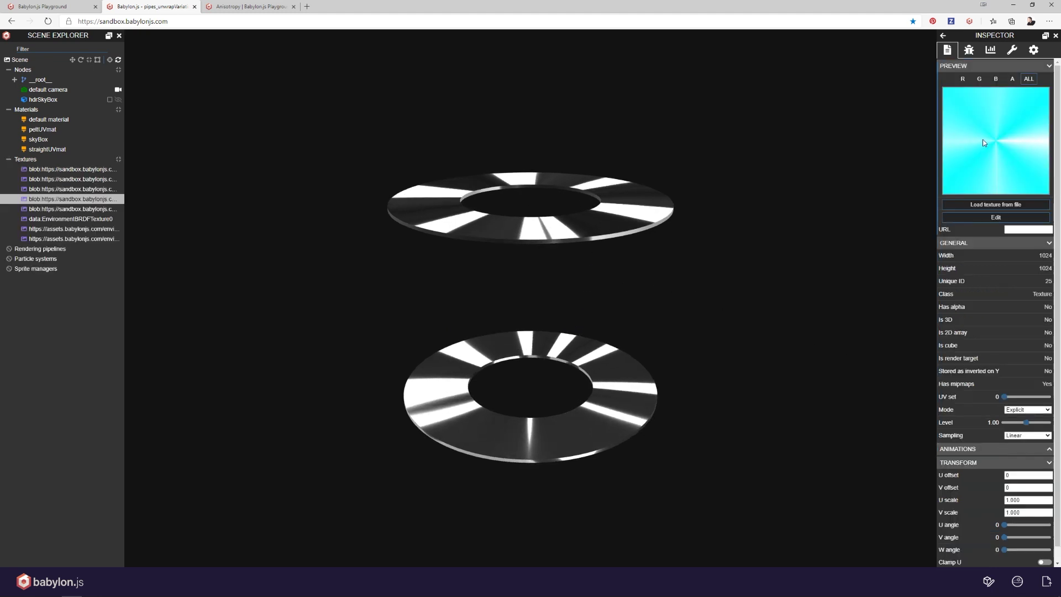
left_click(962, 78)
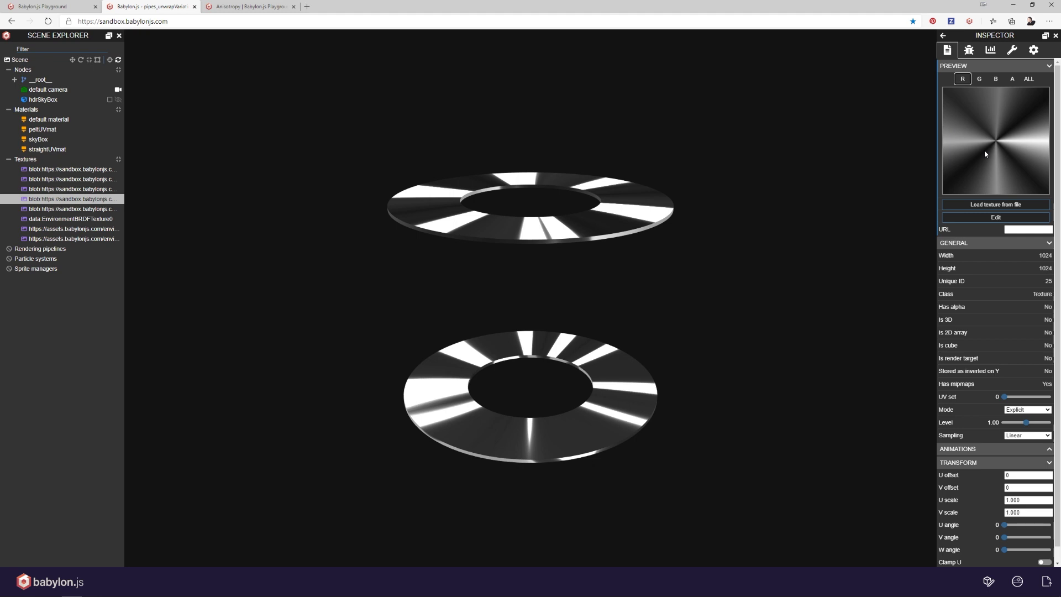
left_click(979, 79)
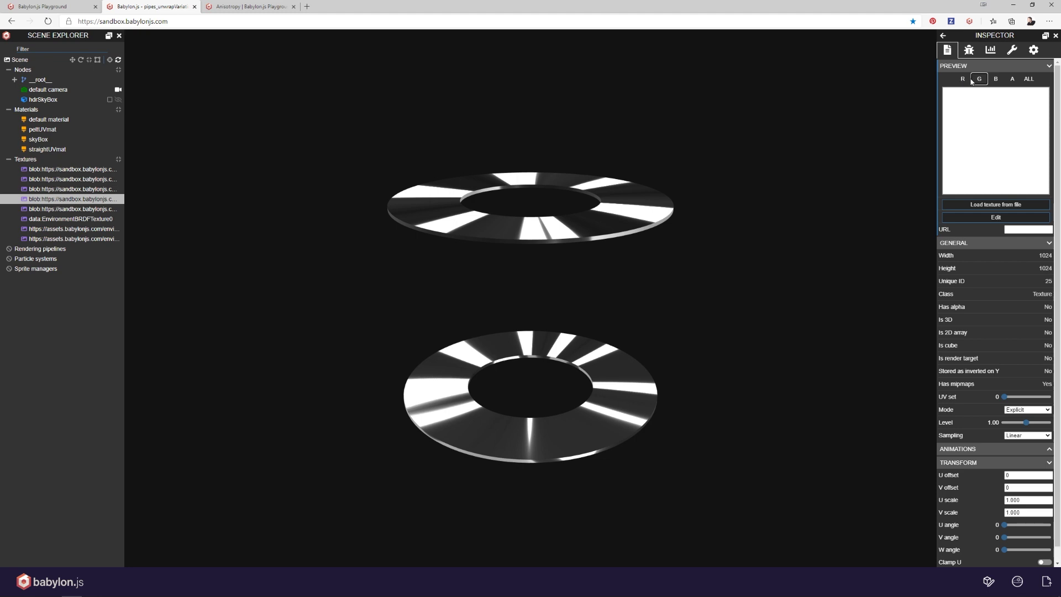
left_click(996, 80)
left_click(962, 79)
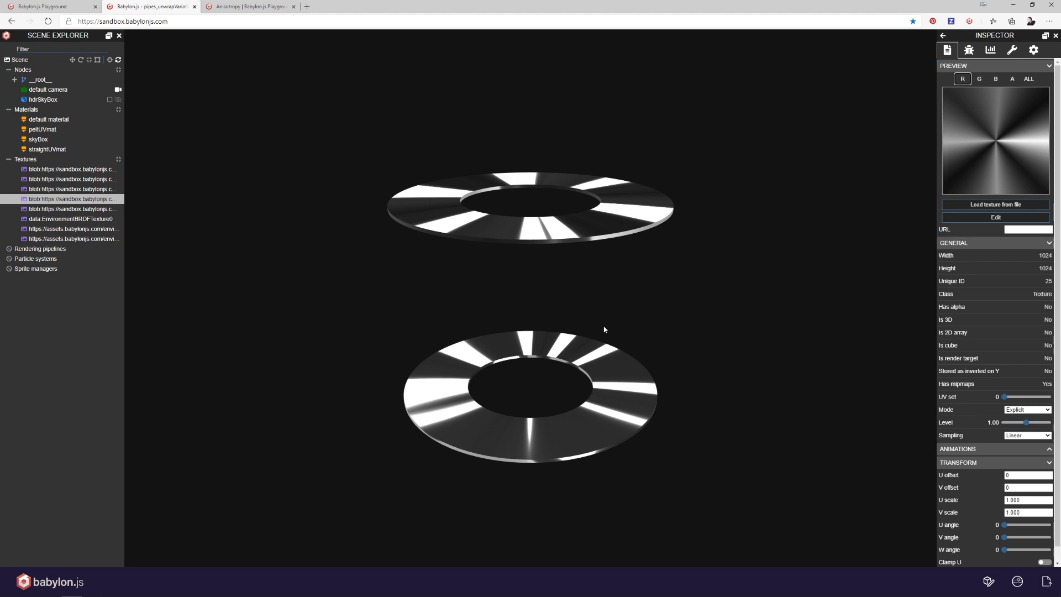
Step: Orbit around both rings to compare the reflections of the straight and pelt UV layouts from several angles
left_click_drag(593, 377, 704, 397)
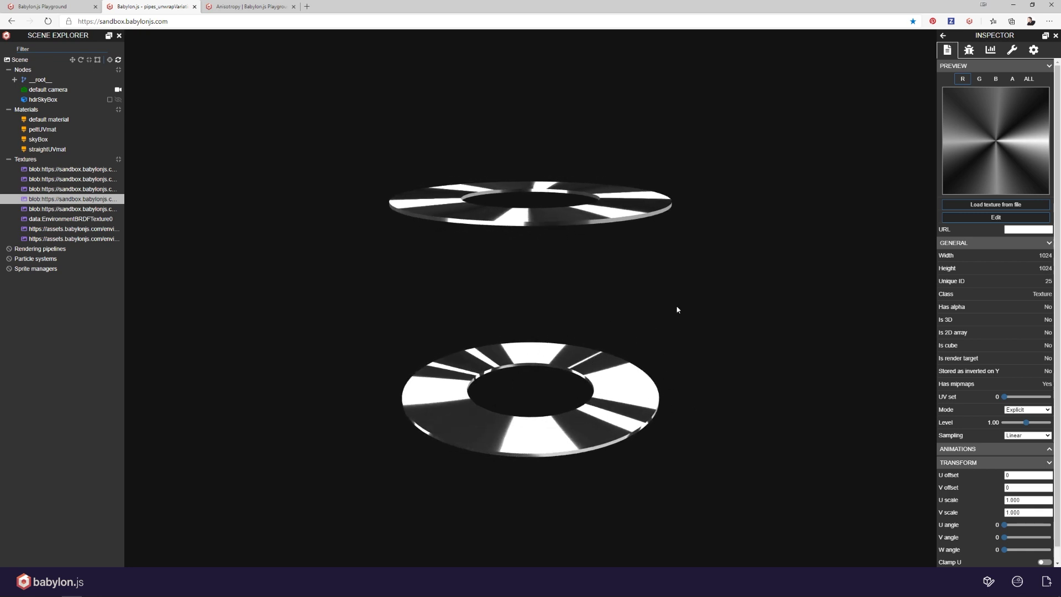
left_click_drag(677, 309, 512, 275)
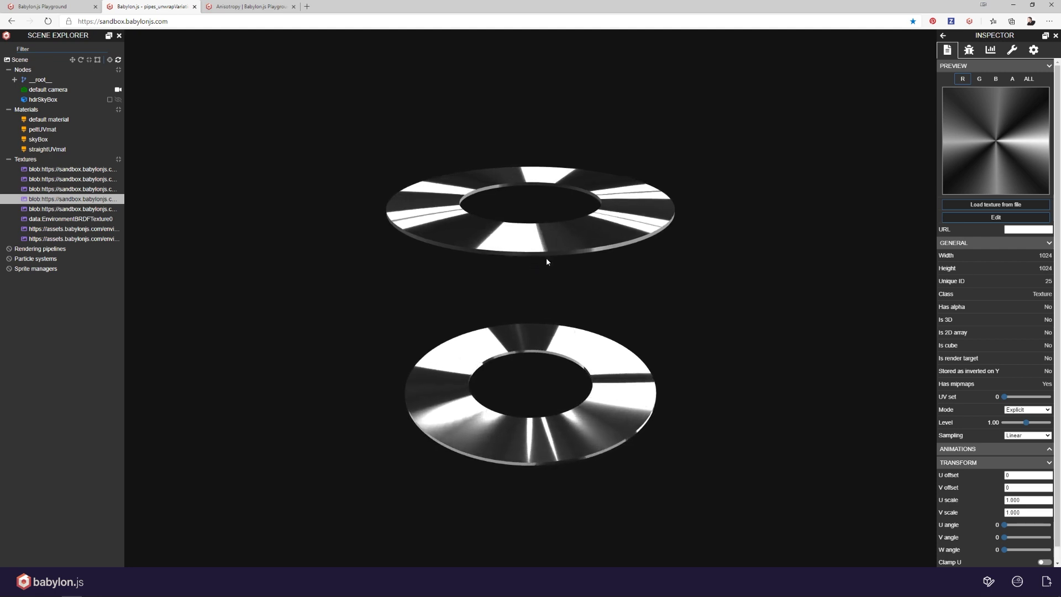
left_click_drag(560, 256, 557, 265)
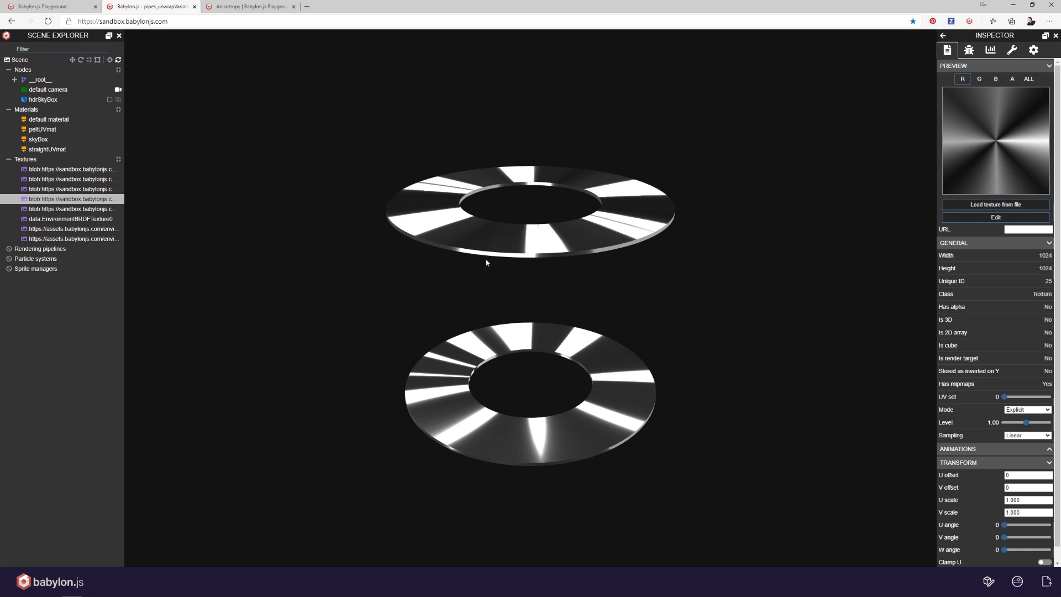
left_click_drag(505, 254, 495, 265)
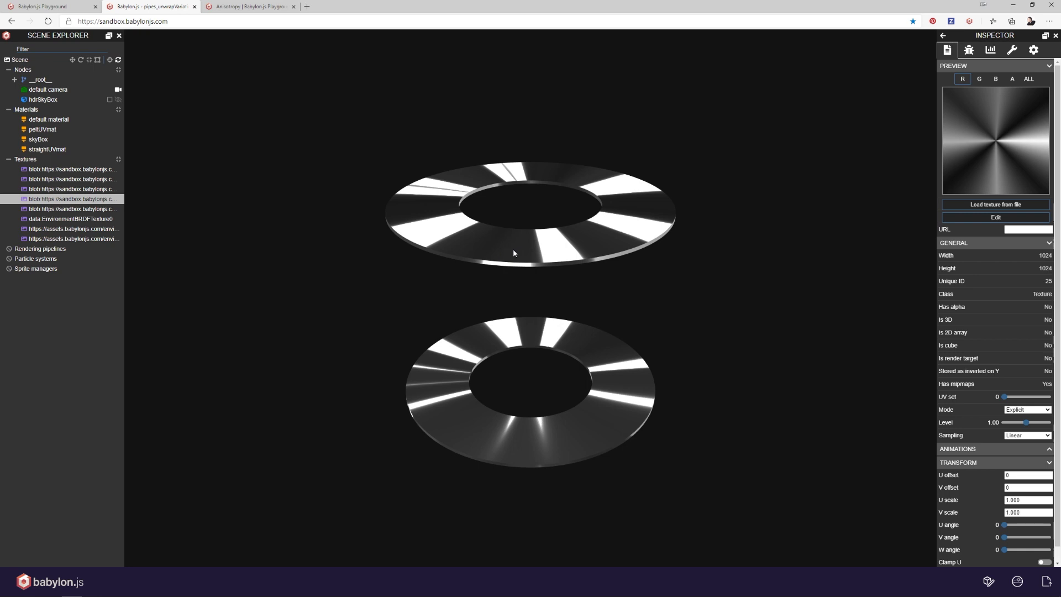
left_click_drag(558, 239, 532, 246)
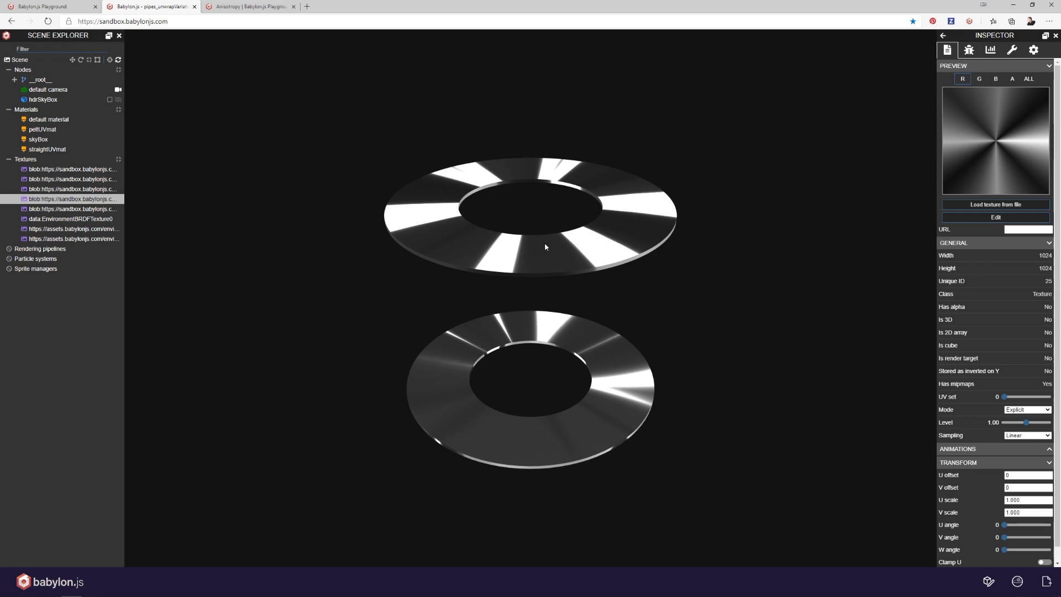
mouse_move(545, 241)
left_mouse_down()
mouse_move(530, 241)
mouse_move(563, 236)
left_mouse_up()
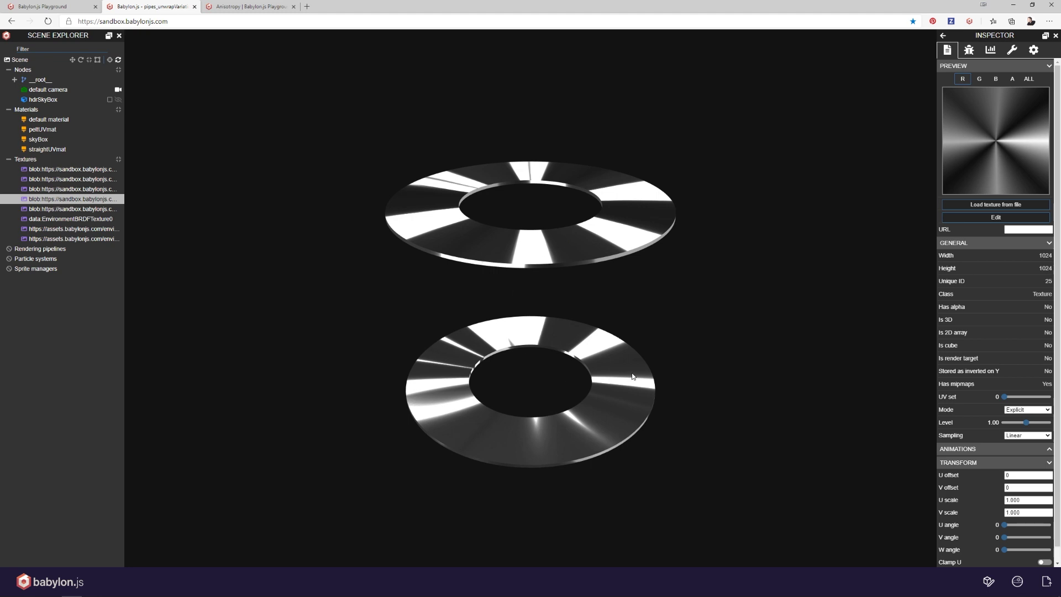
left_click_drag(518, 389, 683, 377)
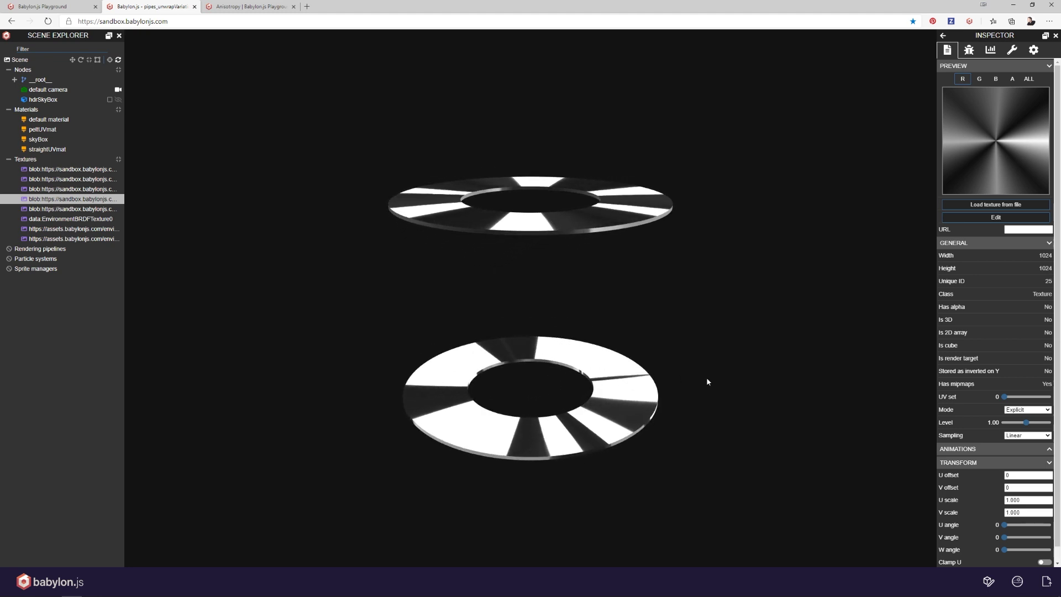
Step: Switch to the Anisotropy playground and examine the red, green and blue channels of the vinyl record's anisotropic texture
left_click(251, 6)
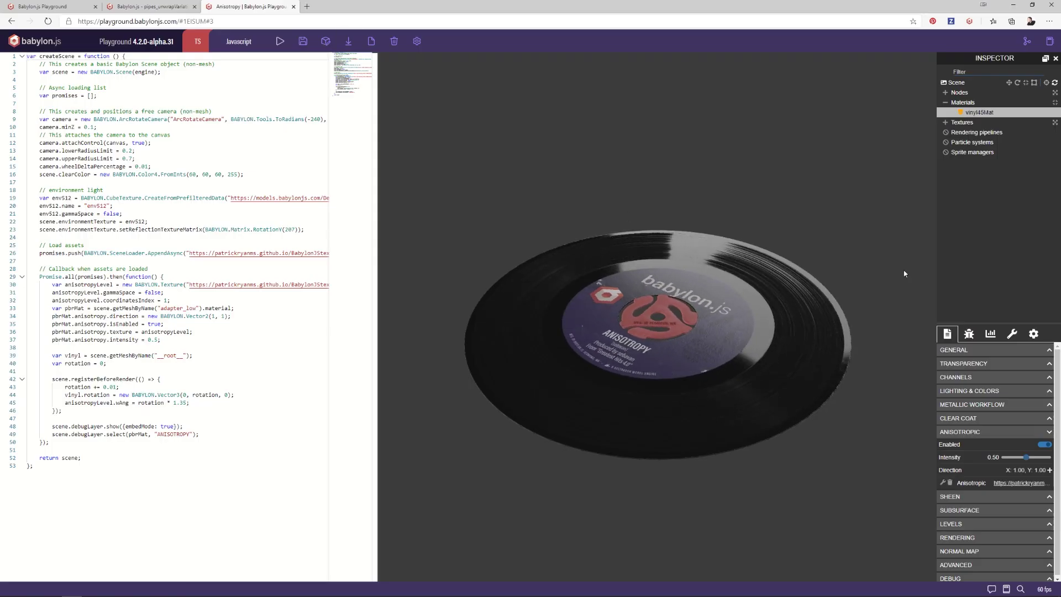
left_click(962, 123)
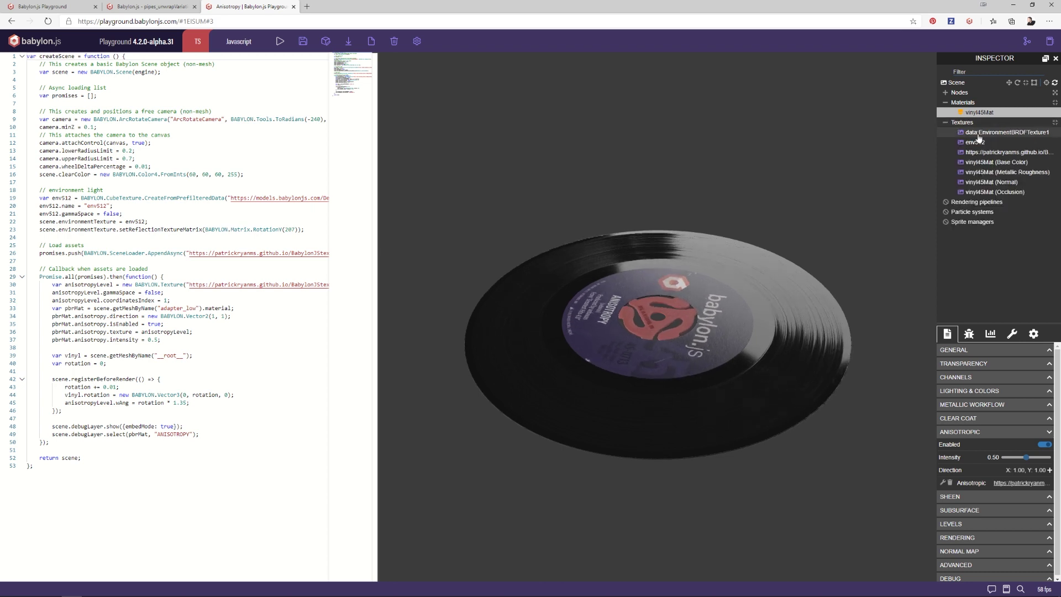
left_click(975, 152)
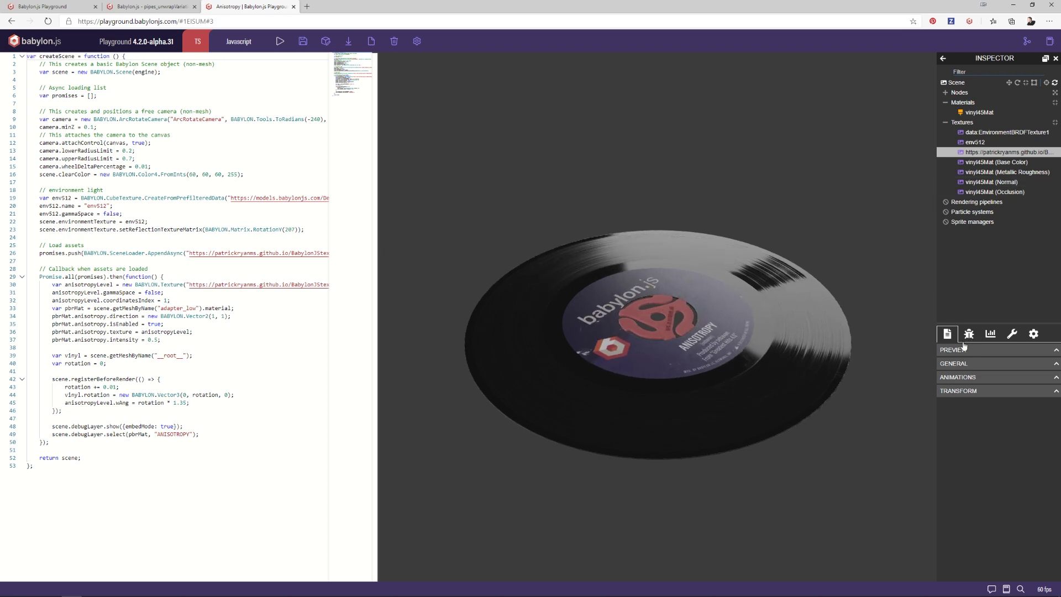
left_click(989, 350)
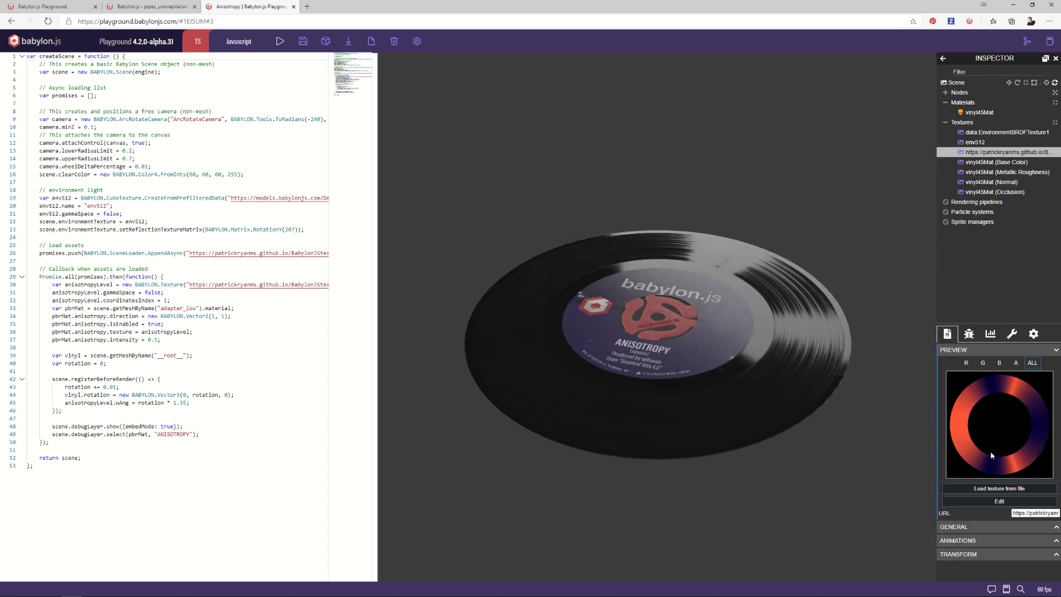
left_click(966, 363)
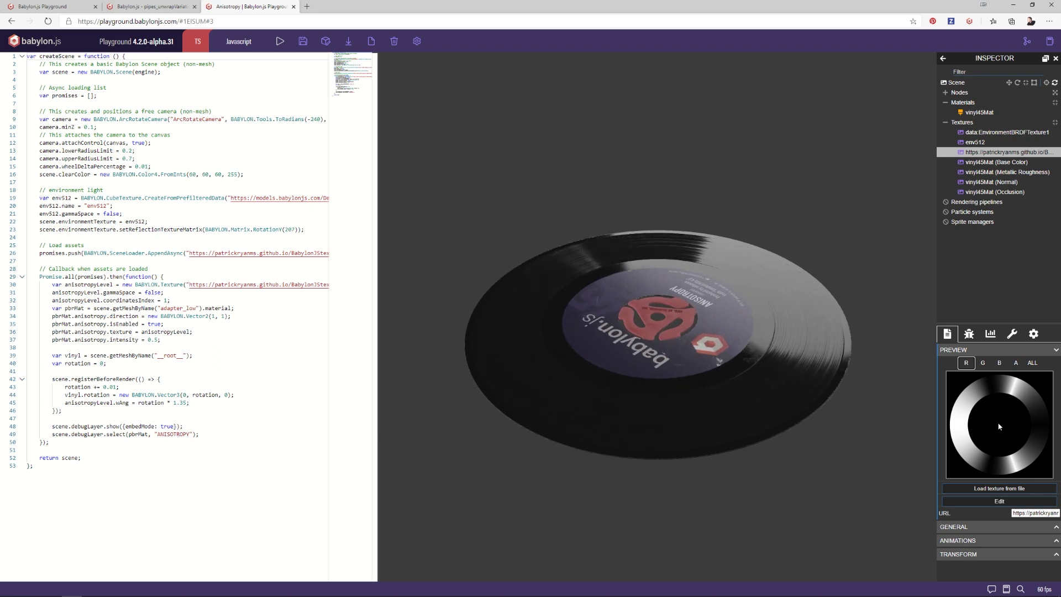
left_click(982, 363)
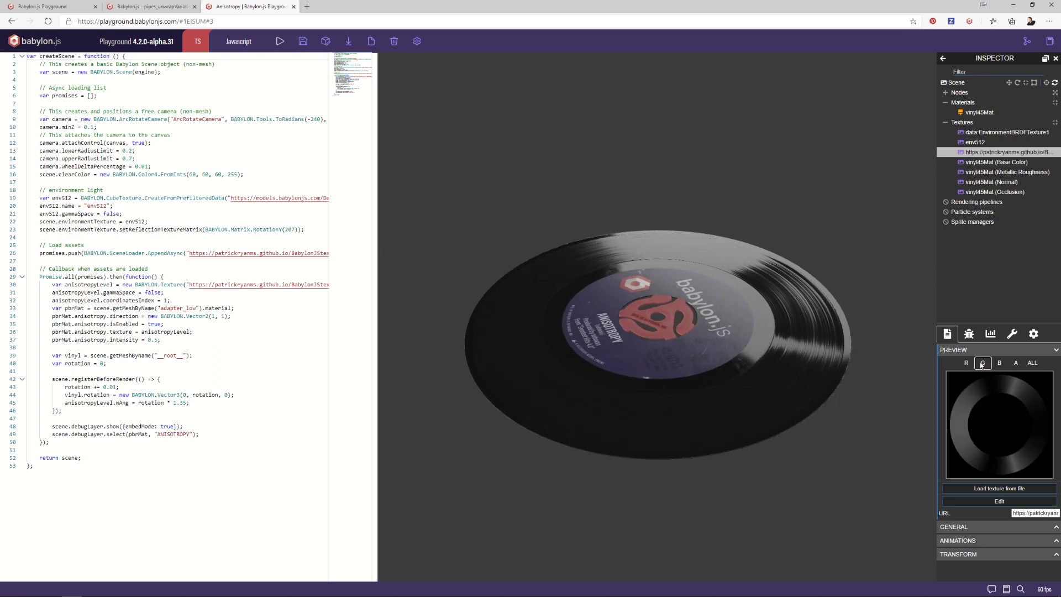
left_click(999, 363)
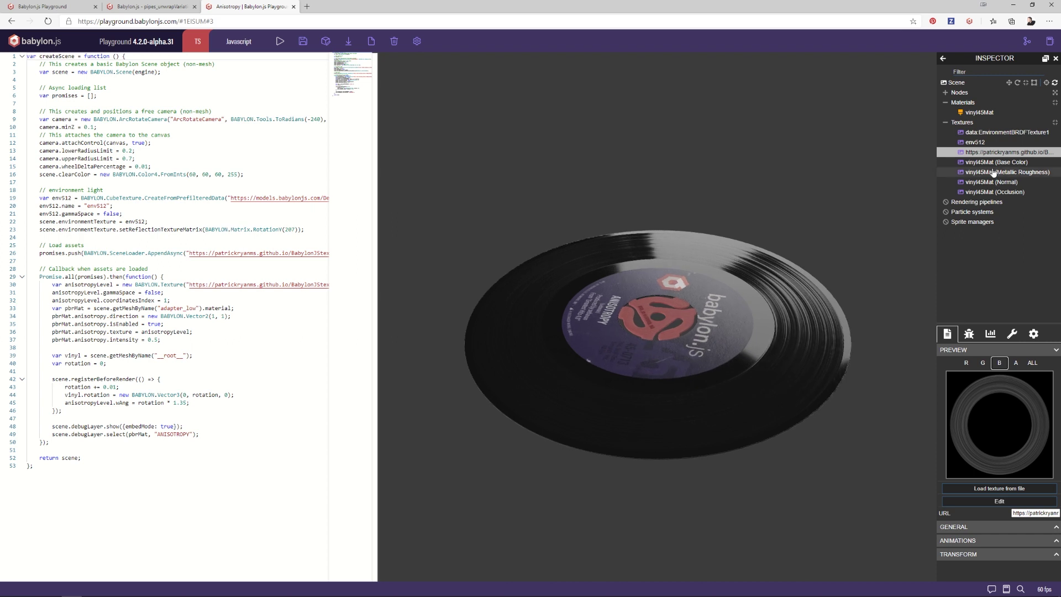
Step: Test vinyl45Mat's anisotropic intensity at about 0.06 and set it to 0.46 to compare the record's reflections
left_click(978, 113)
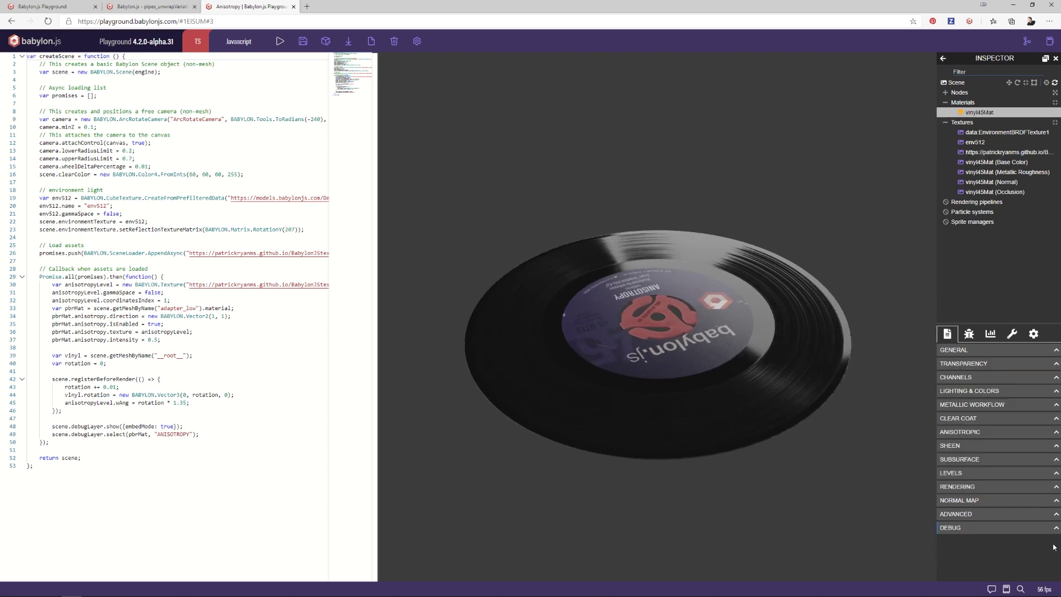
left_click(993, 435)
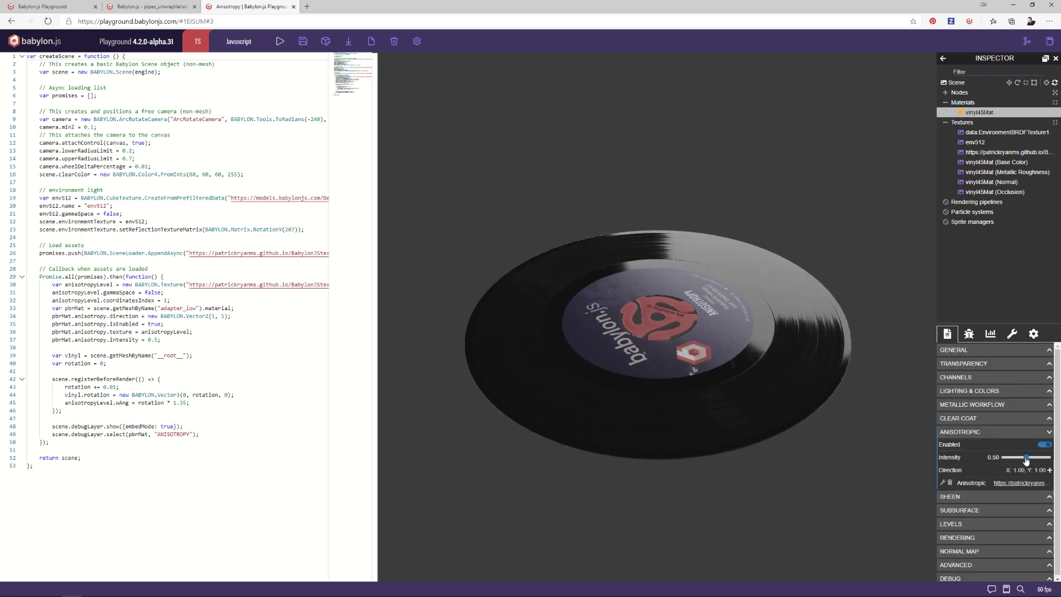
left_click_drag(1026, 460, 1005, 461)
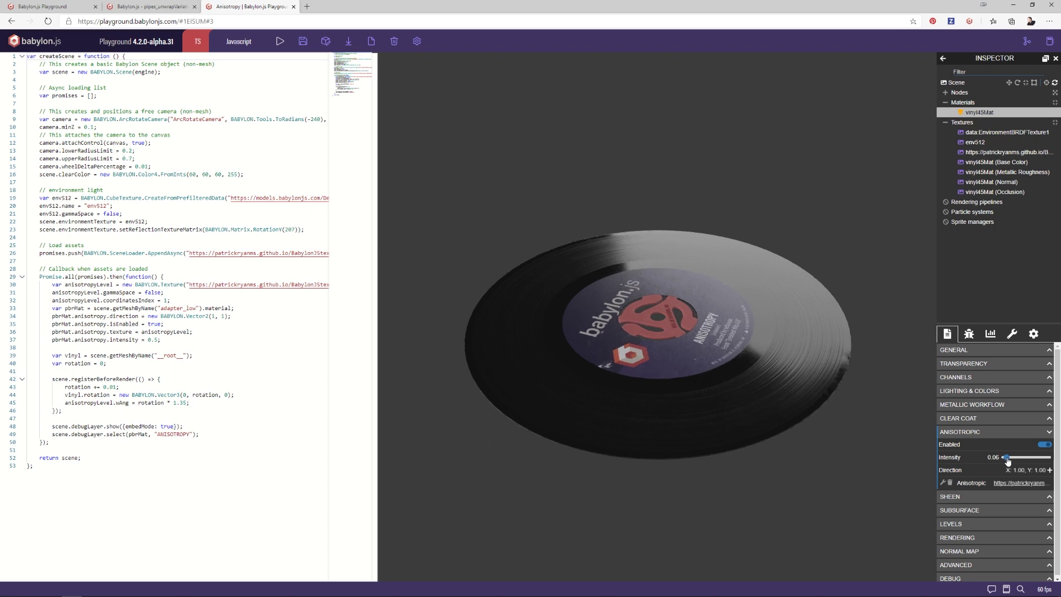
left_click_drag(1010, 460, 1025, 459)
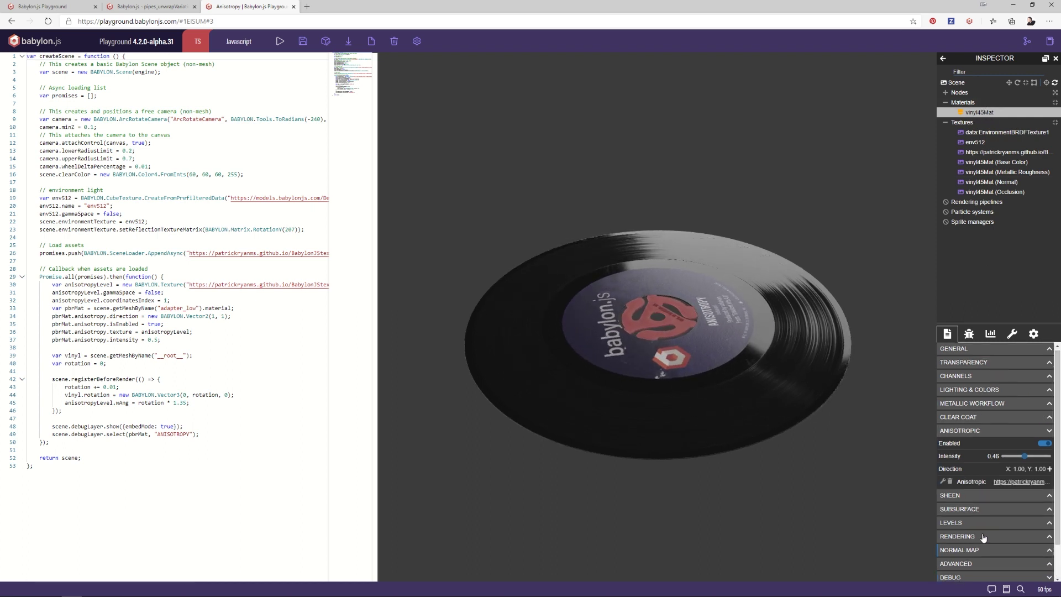
Step: Set vinyl45Mat's debug mode to Anisotropic Tangents to view the tangent directions on the record
scroll(986, 524, "down", 1)
left_click(1026, 551)
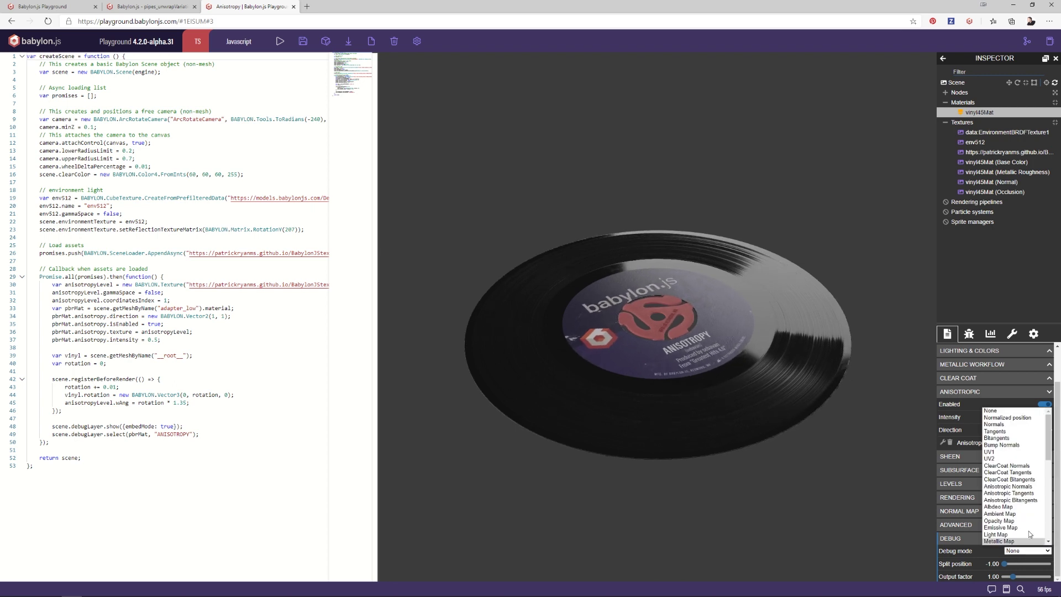
left_click(1022, 493)
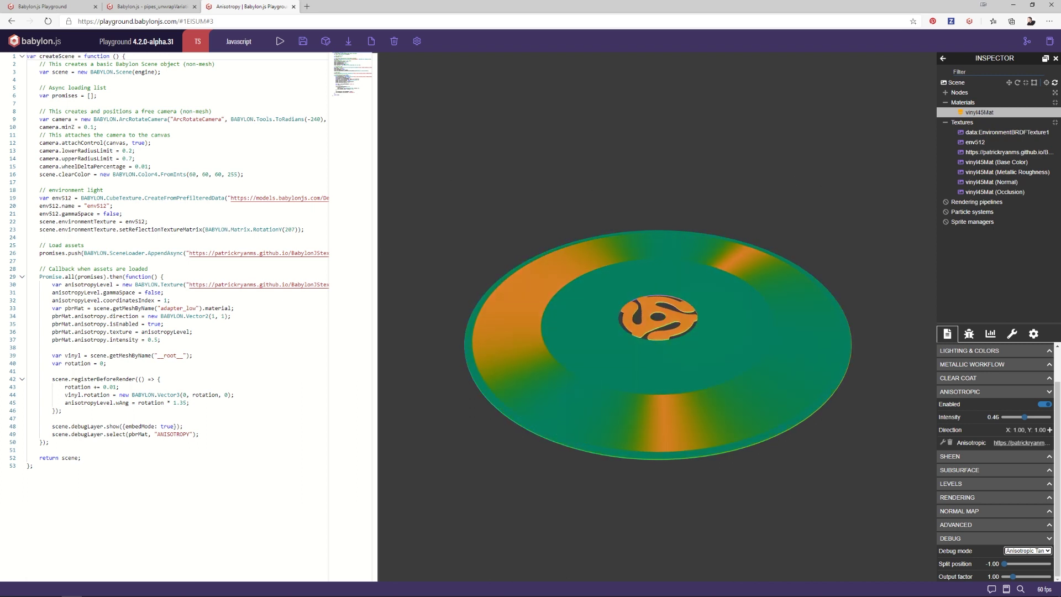
Step: Switch to Substance Designer and inspect the upper linear gradient and its Gradient Map node in the anisotropy frame
key("alt+Tab")
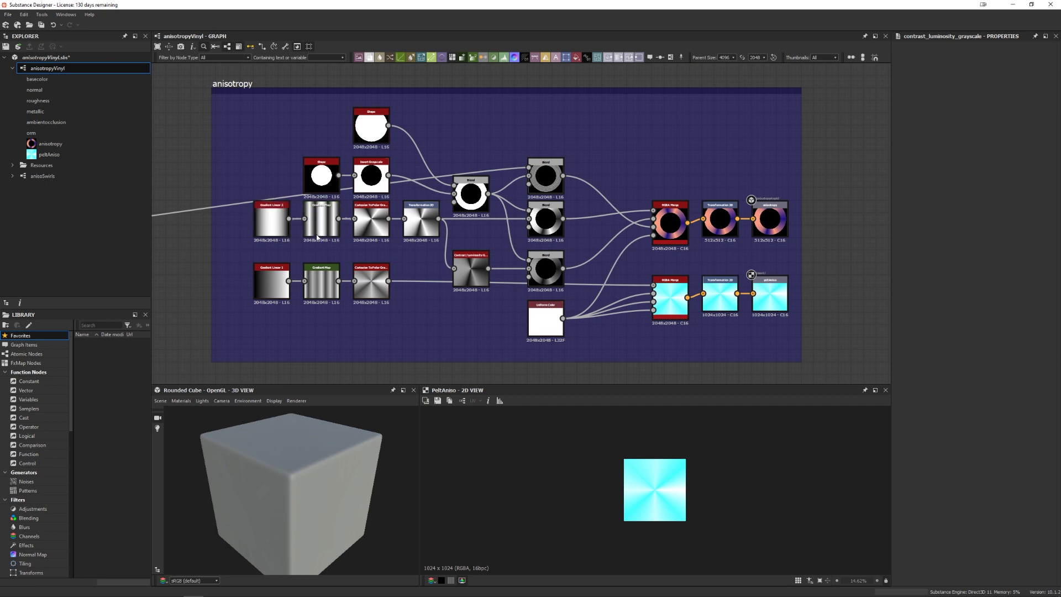
left_click(274, 229)
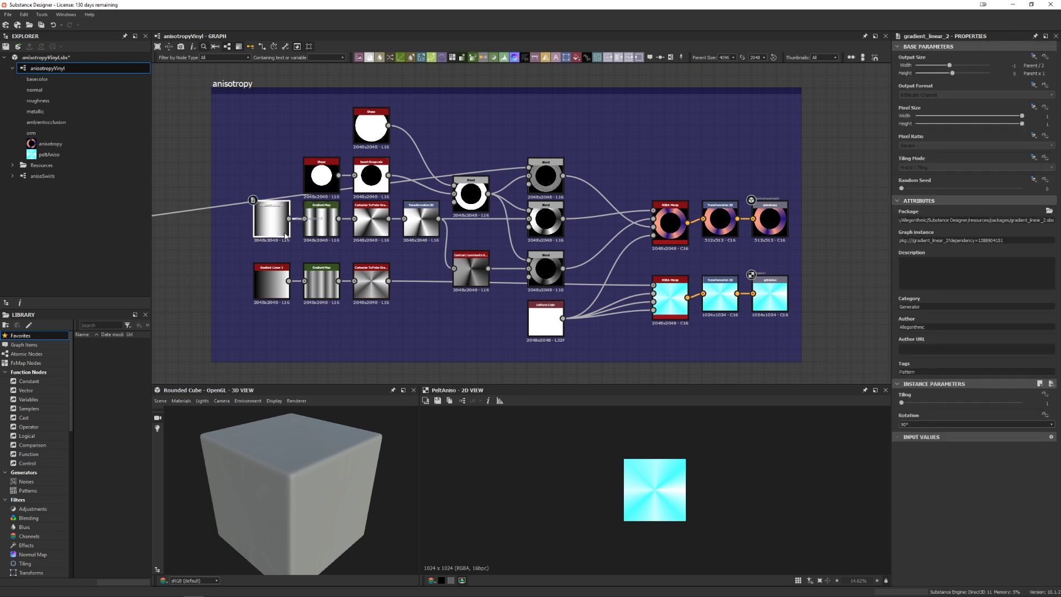
left_click(322, 232)
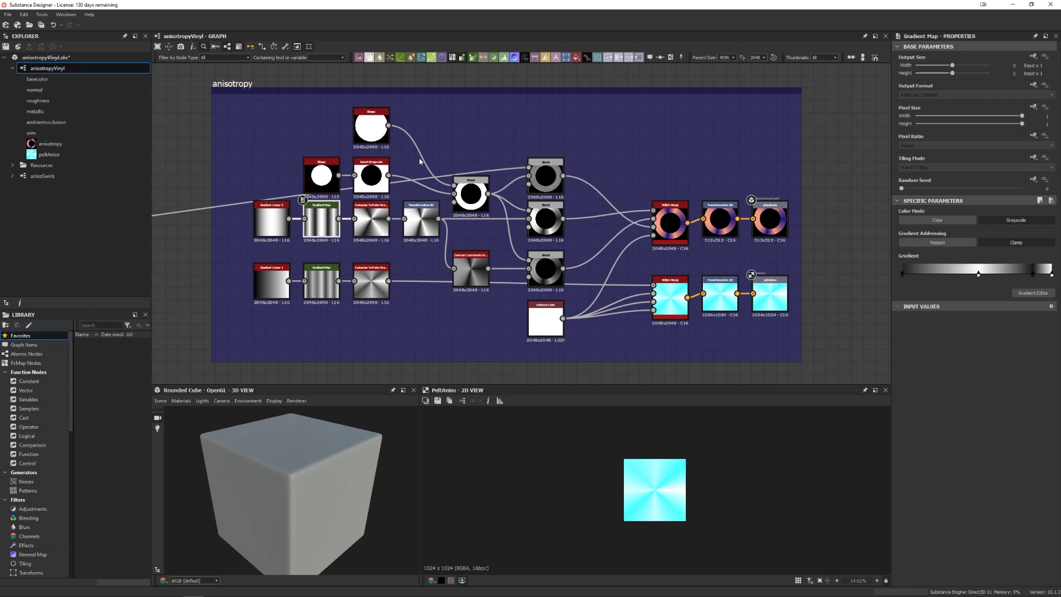
Step: Preview the normal frame's Cartesian to Polar Grayscale node in the 2D view and trace its connection back to the anisotropy frame
scroll(549, 149, "down", 3)
middle_click_drag(207, 153, 396, 196)
scroll(607, 144, "up", 3)
scroll(611, 142, "up", 2)
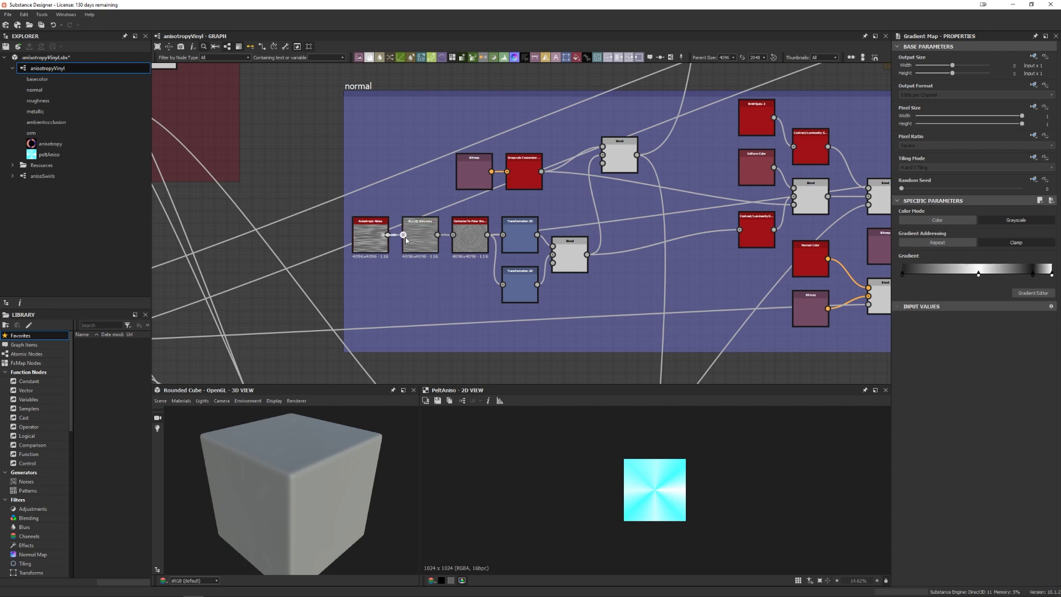
double_click(477, 240)
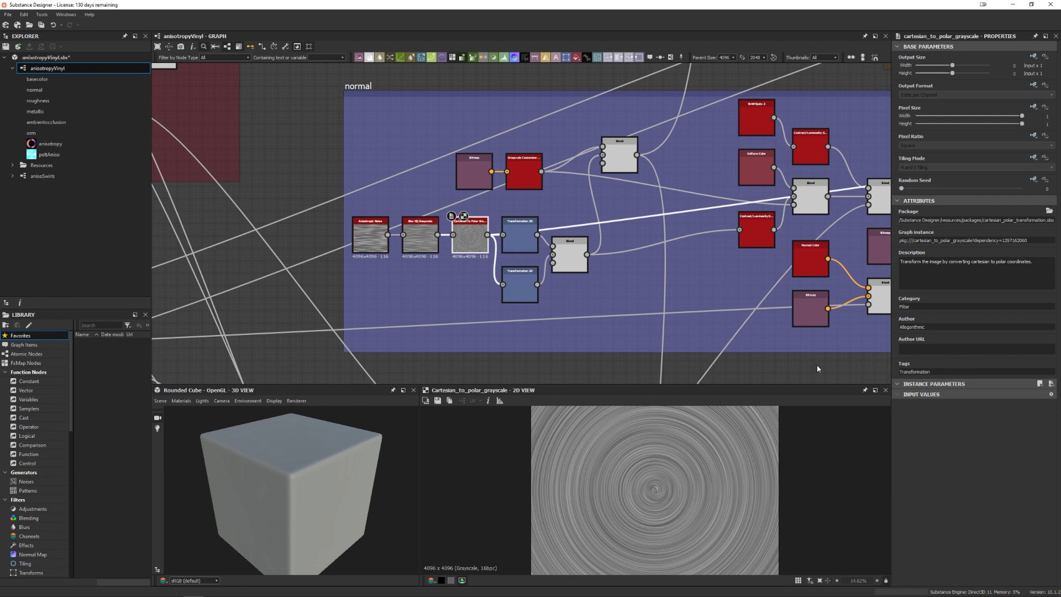
middle_click_drag(817, 368, 397, 348)
middle_click_drag(829, 268, 473, 313)
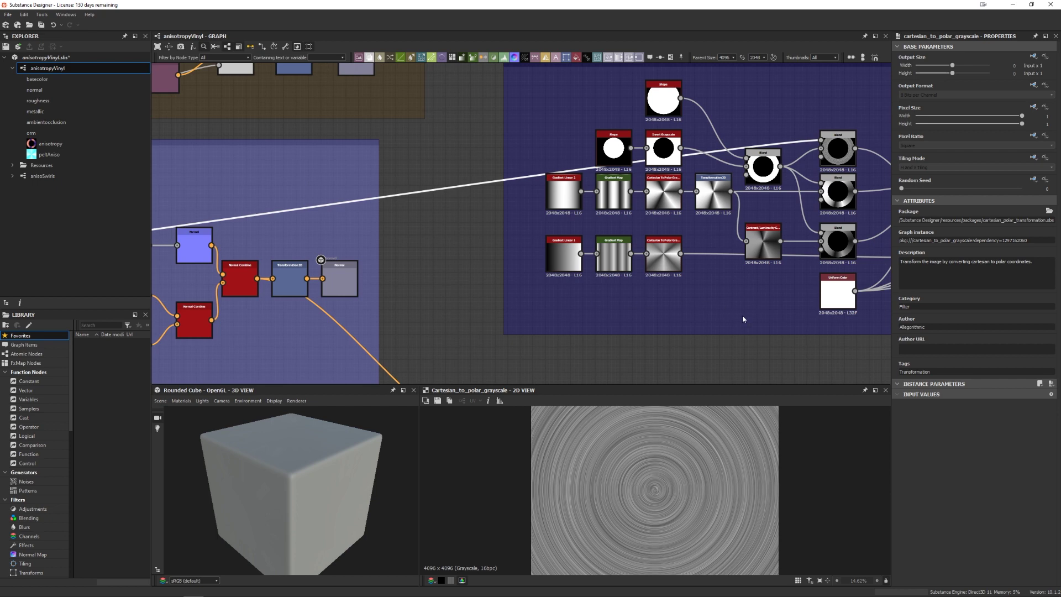
middle_click_drag(743, 320, 454, 294)
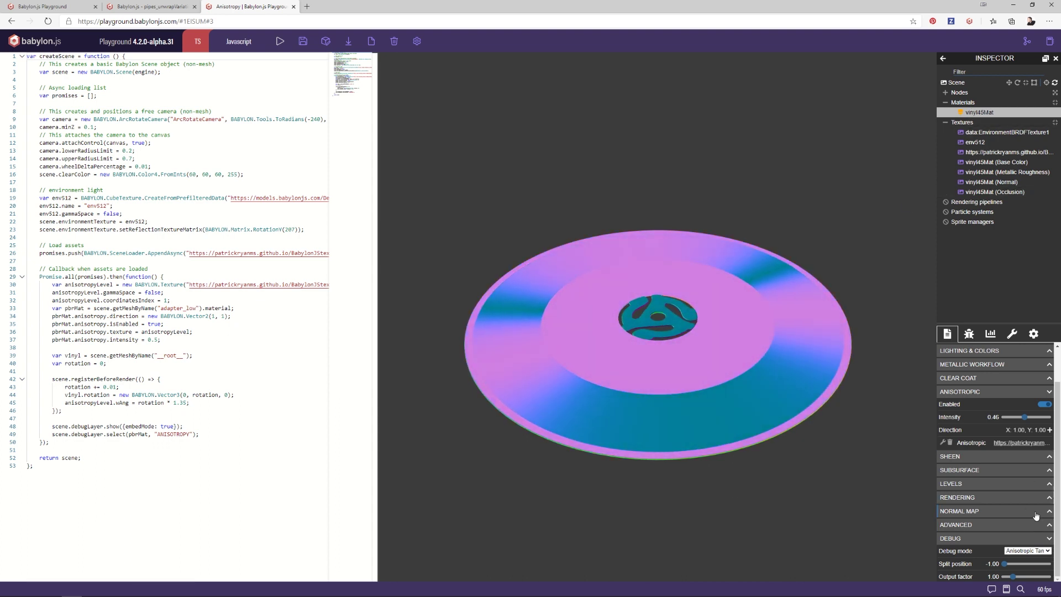
Step: Return to the Anisotropy playground in the browser and reset vinyl45Mat's debug mode to None
left_click(1026, 550)
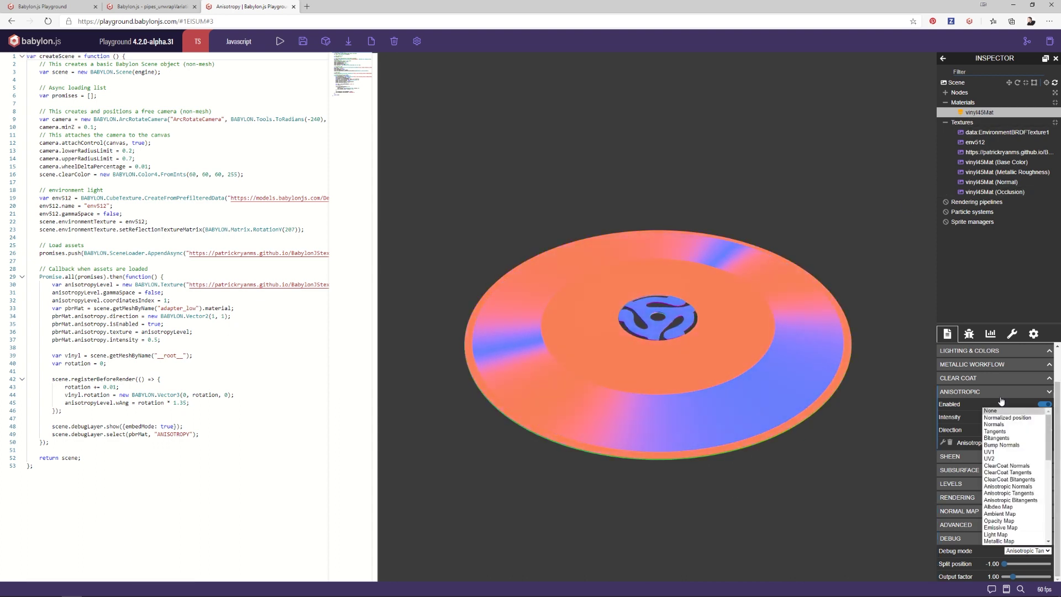
left_click(1004, 416)
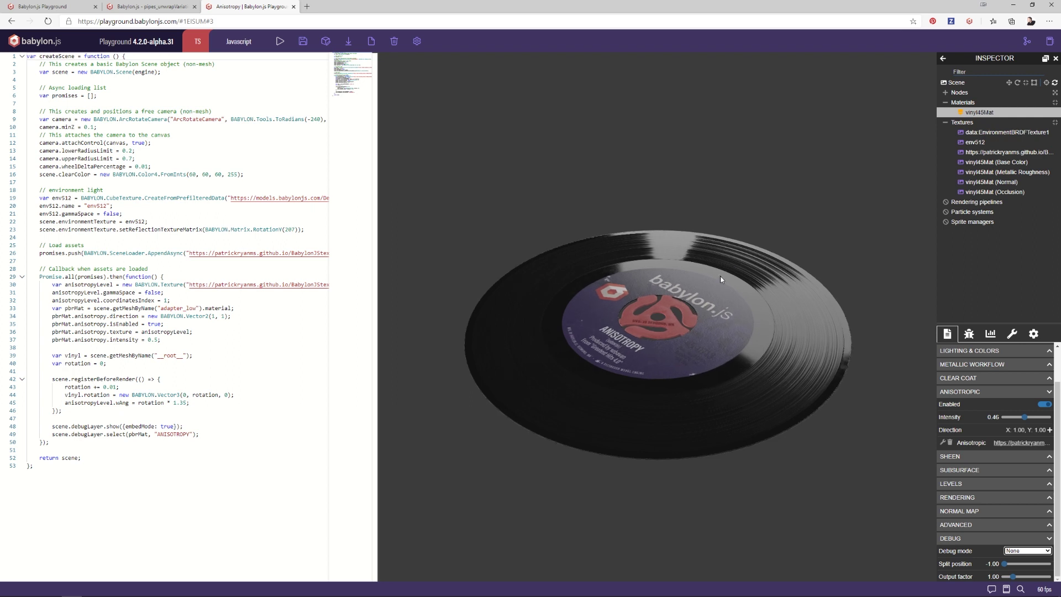